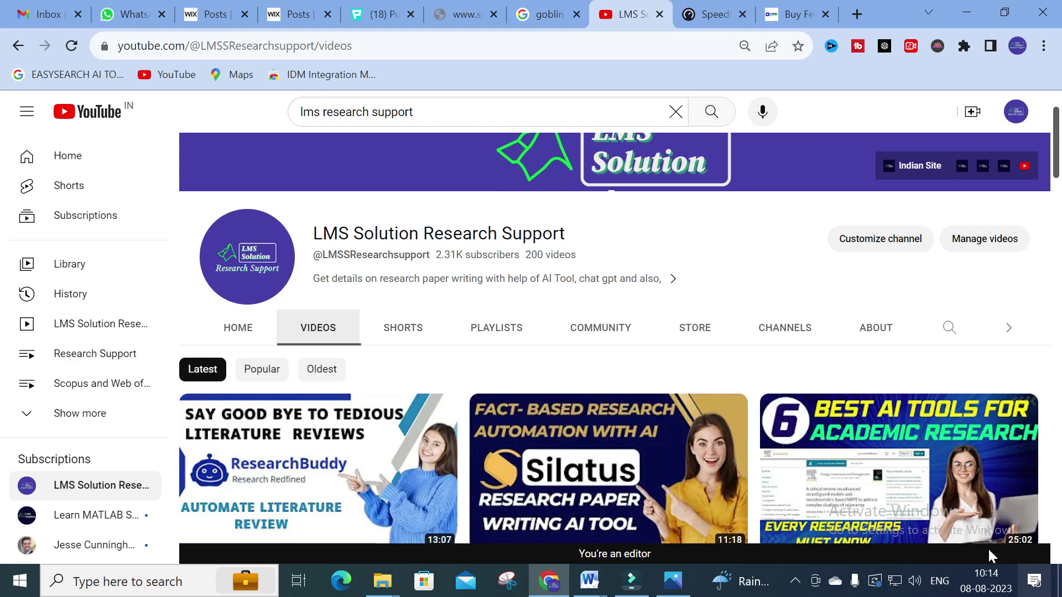
- View the online workshop poster 4.png, return to the browser and look over the LMS Solution Research Support channel's videos
click(673, 581)
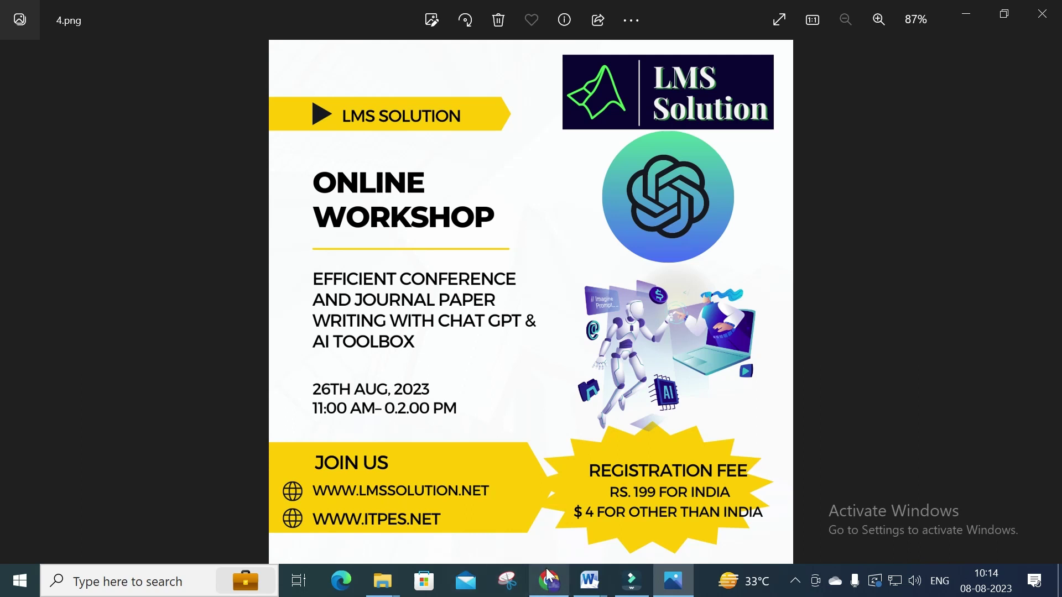
mouse_move(553, 593)
click(550, 381)
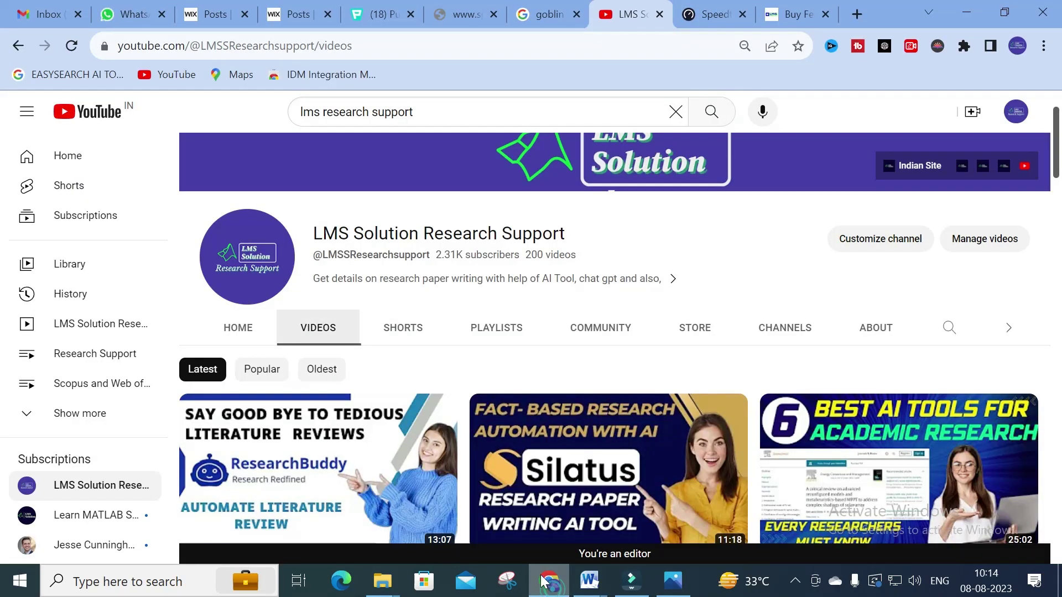
scroll(493, 206, down, 1)
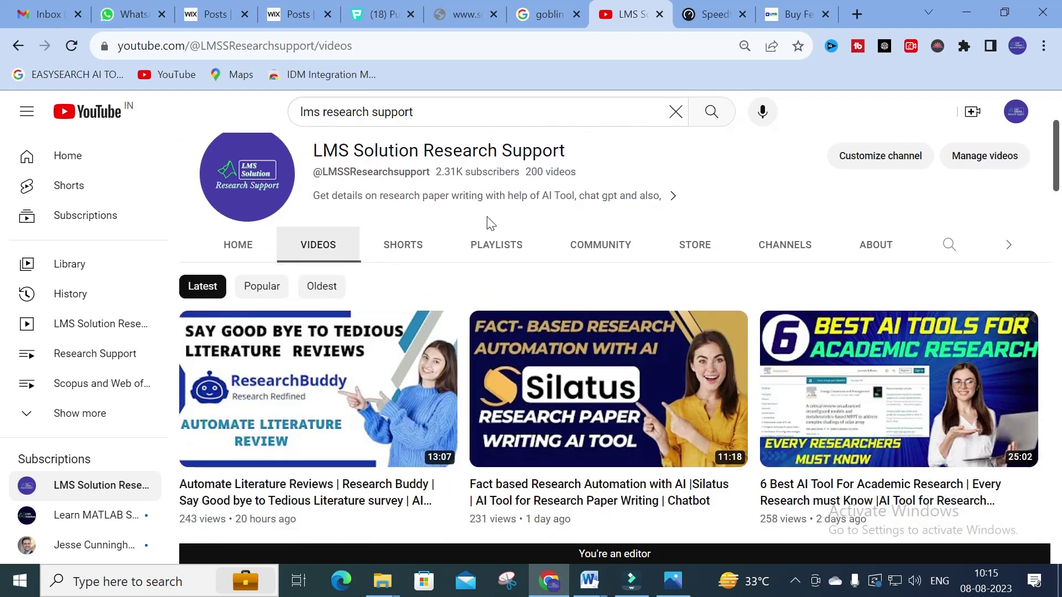
- Open the goblin.tools site from the "goblin ai" search results and go to its Magic ToDo tool
click(541, 4)
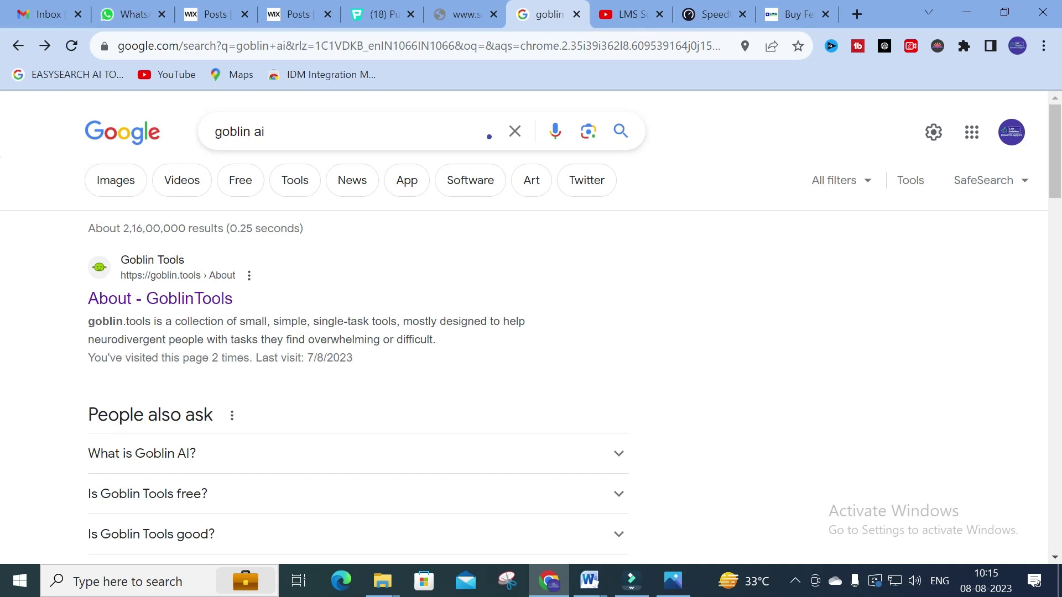
click(181, 301)
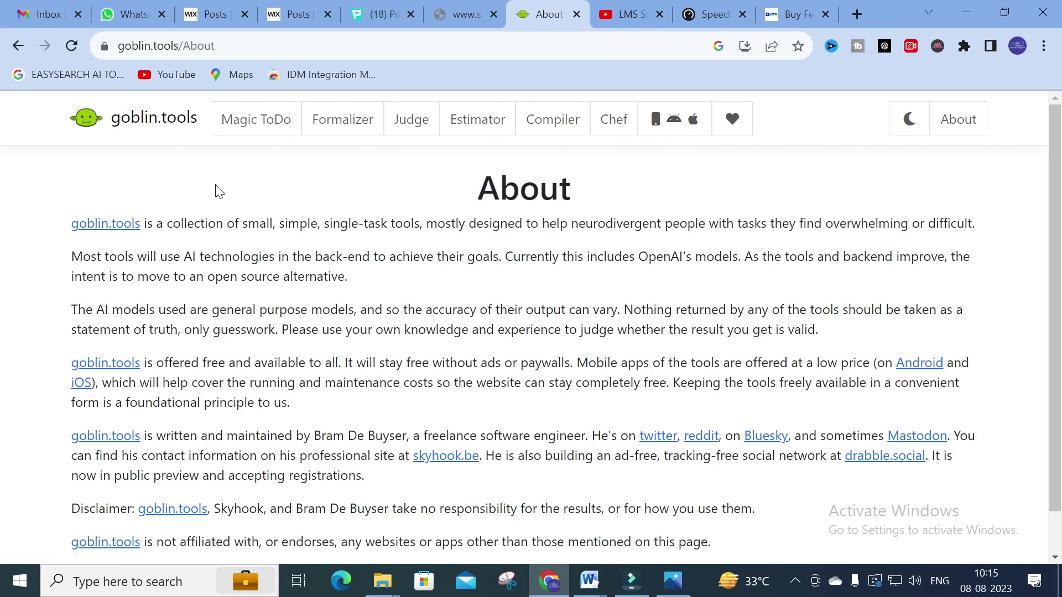
click(246, 123)
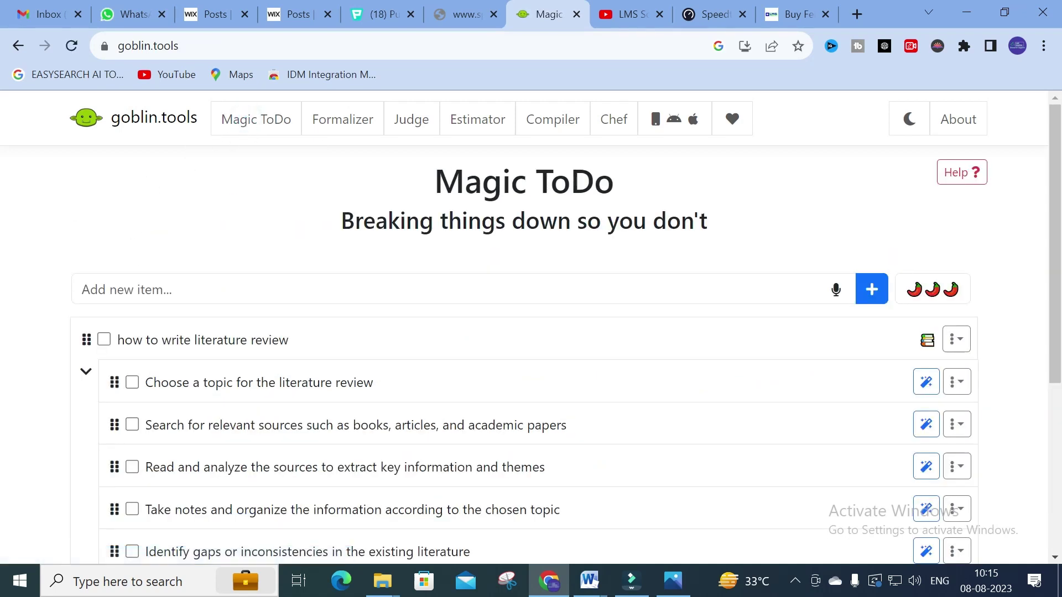
click(138, 290)
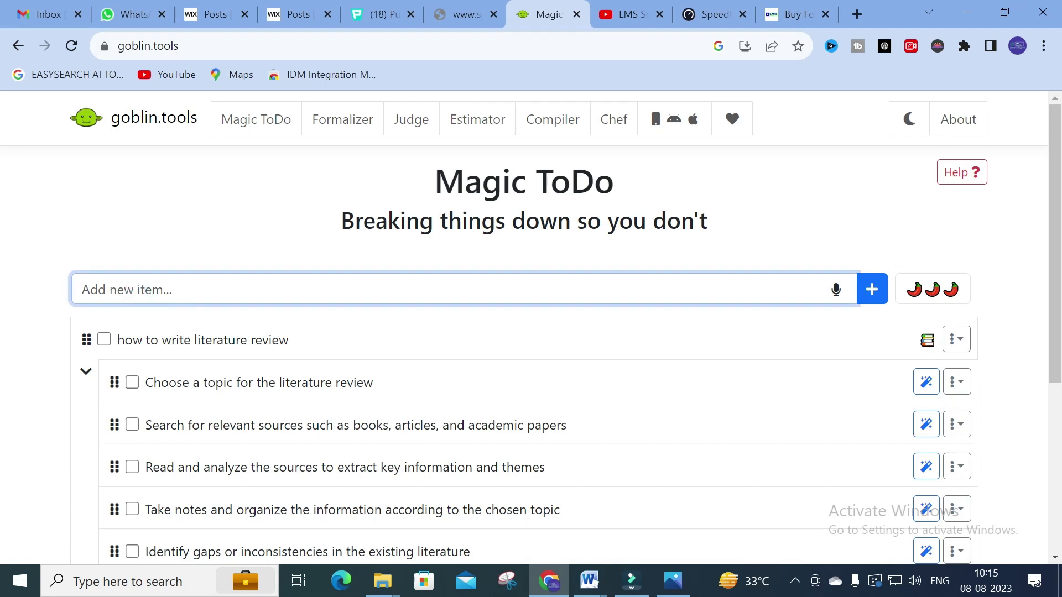
- Read through the subtasks listed under "how to write literature review" in Magic ToDo
scroll(66, 279, down, 3)
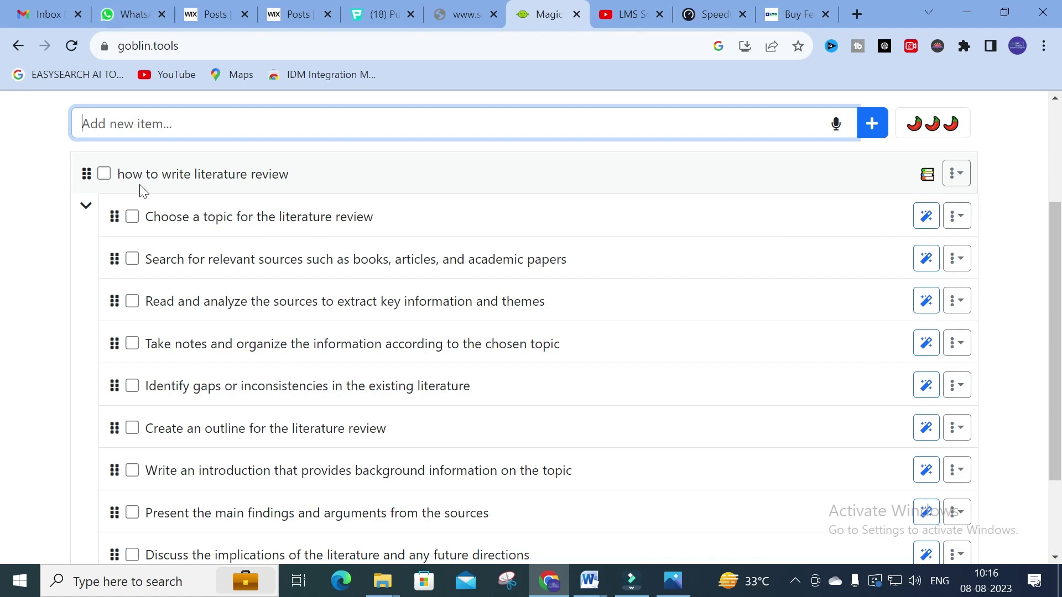
scroll(143, 190, down, 1)
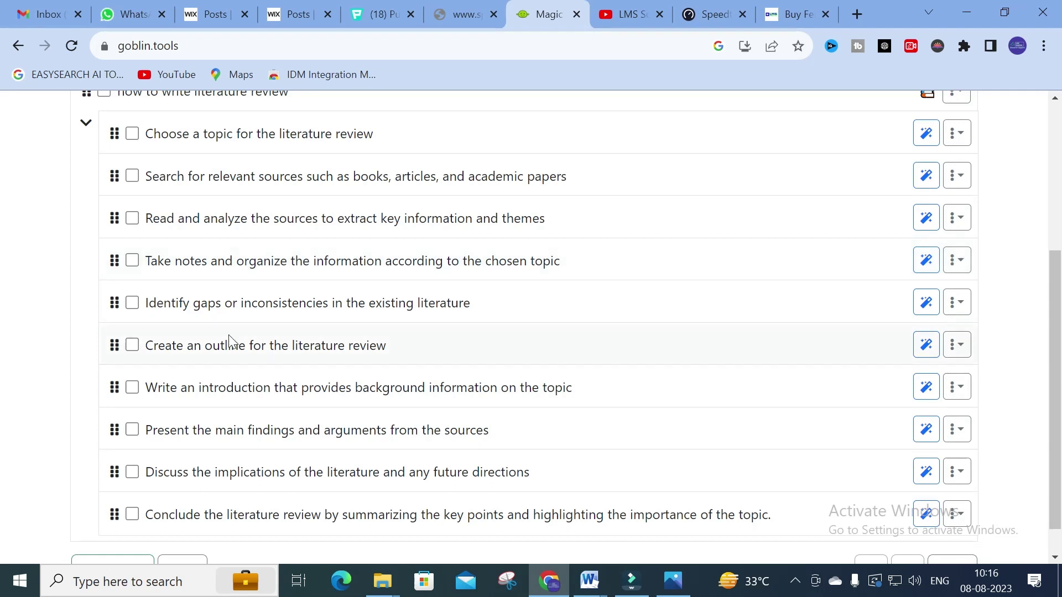
scroll(243, 332, down, 1)
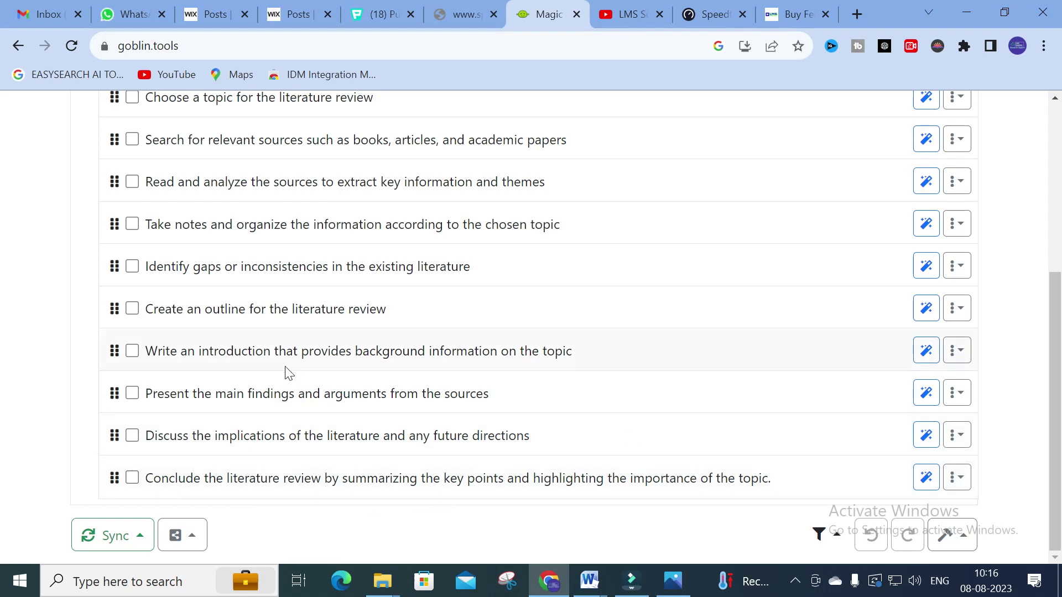
scroll(287, 370, up, 2)
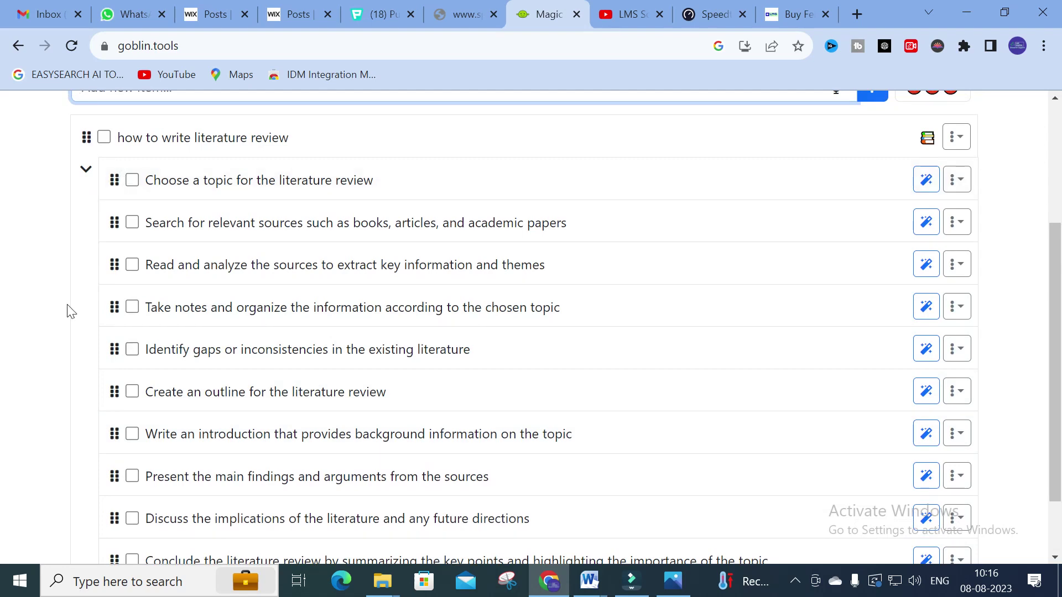
scroll(597, 473, down, 1)
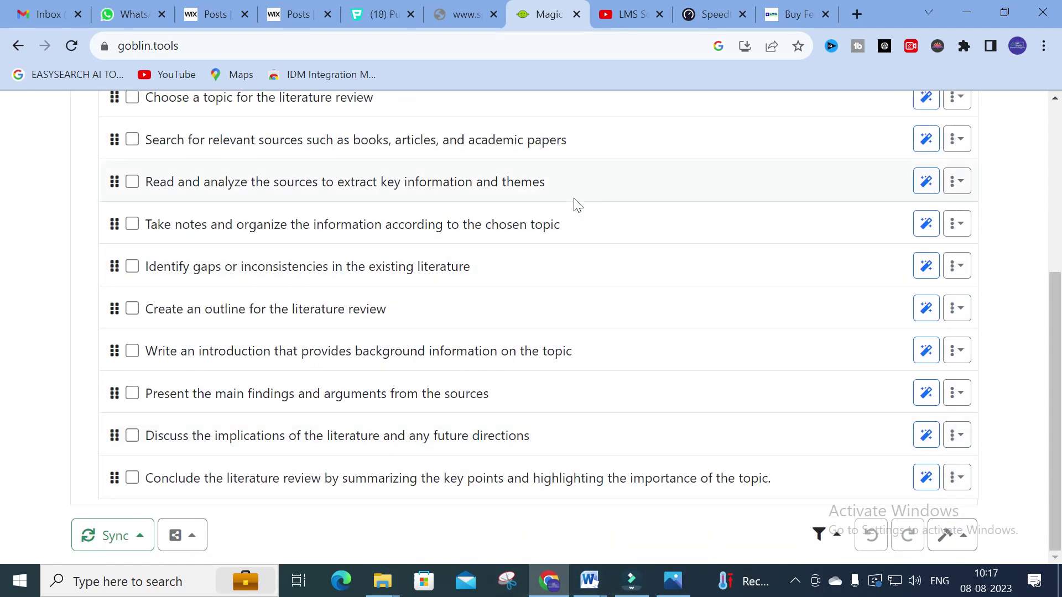
scroll(343, 135, up, 5)
scroll(343, 135, down, 1)
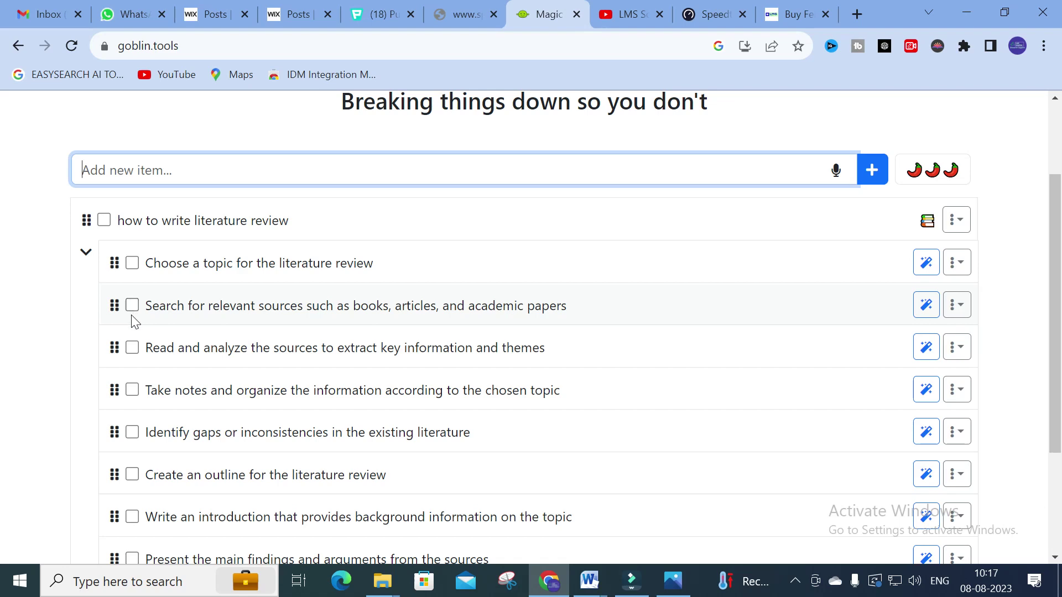
scroll(135, 350, down, 1)
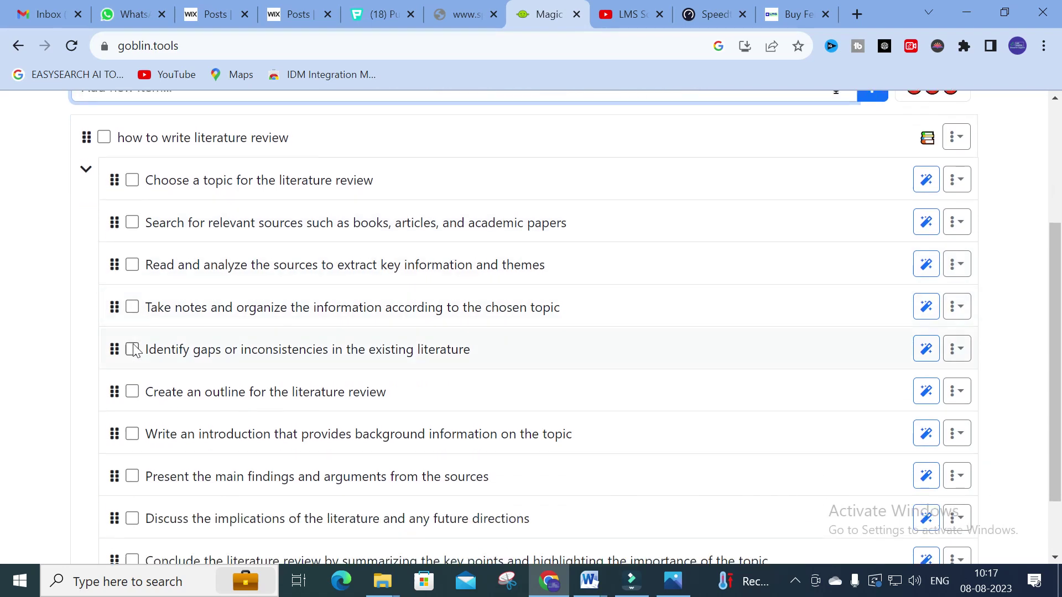
scroll(872, 321, up, 2)
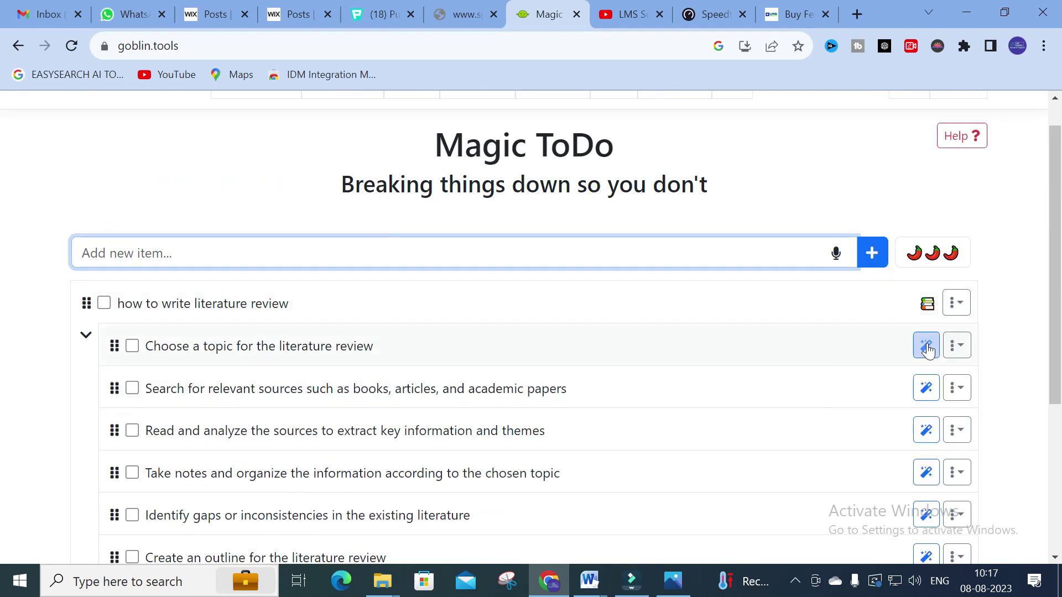
- Generate a time estimate for the subtask "Choose a topic for the literature review"
click(957, 348)
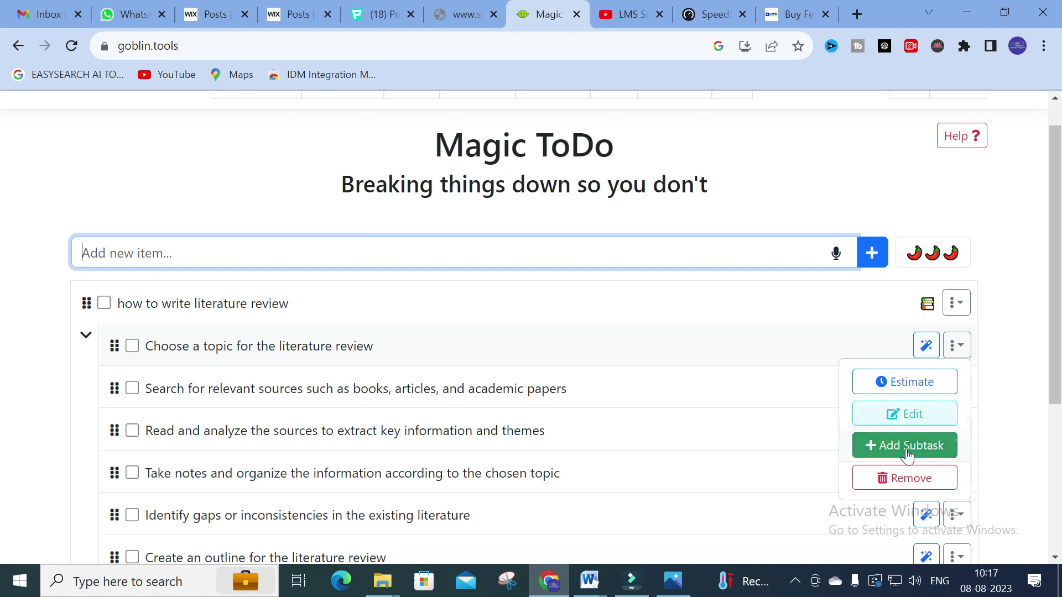
click(905, 479)
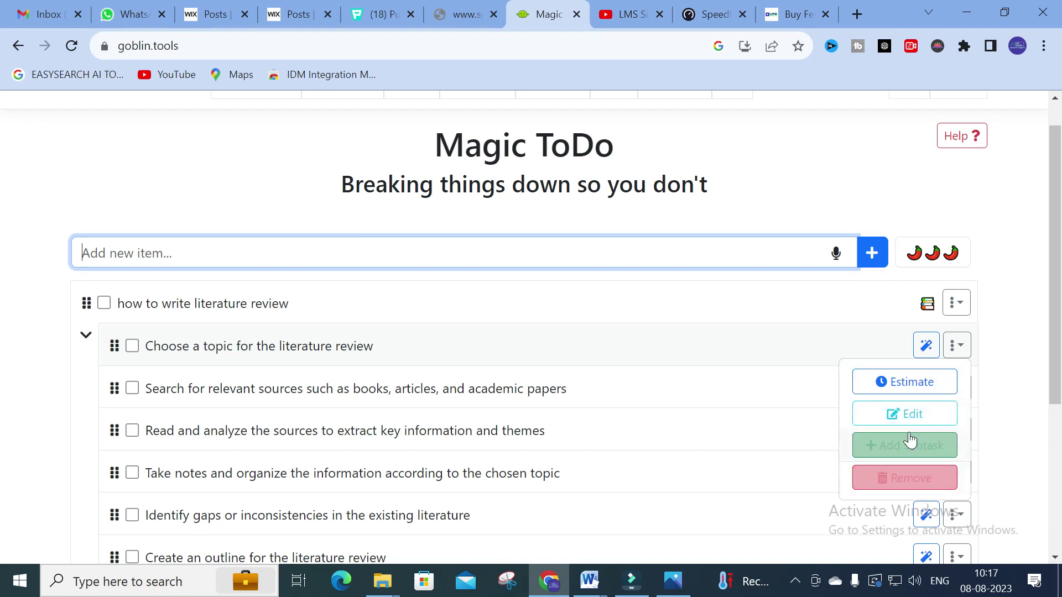
click(933, 388)
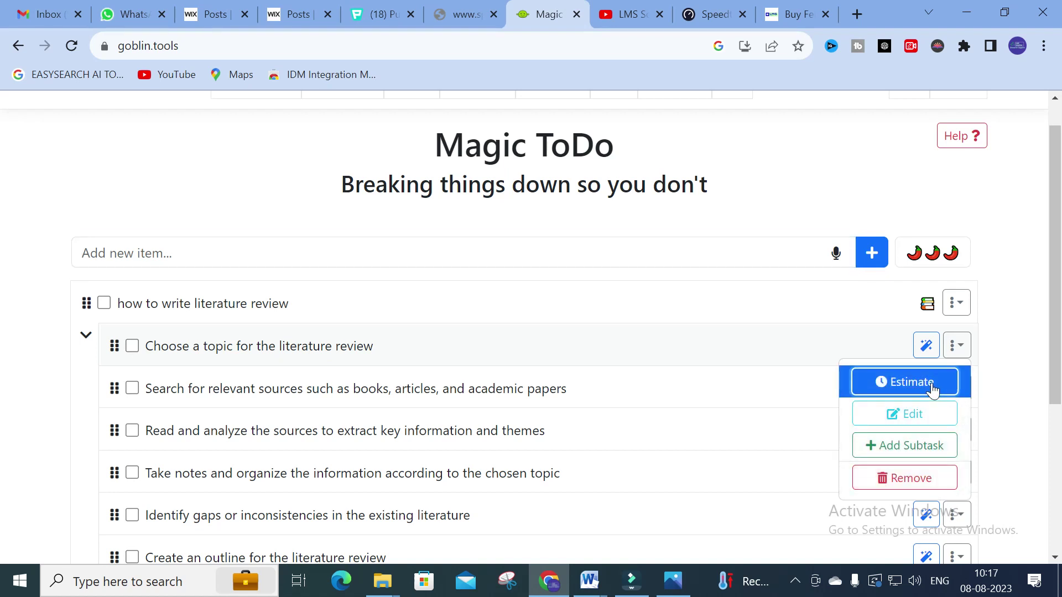
click(933, 388)
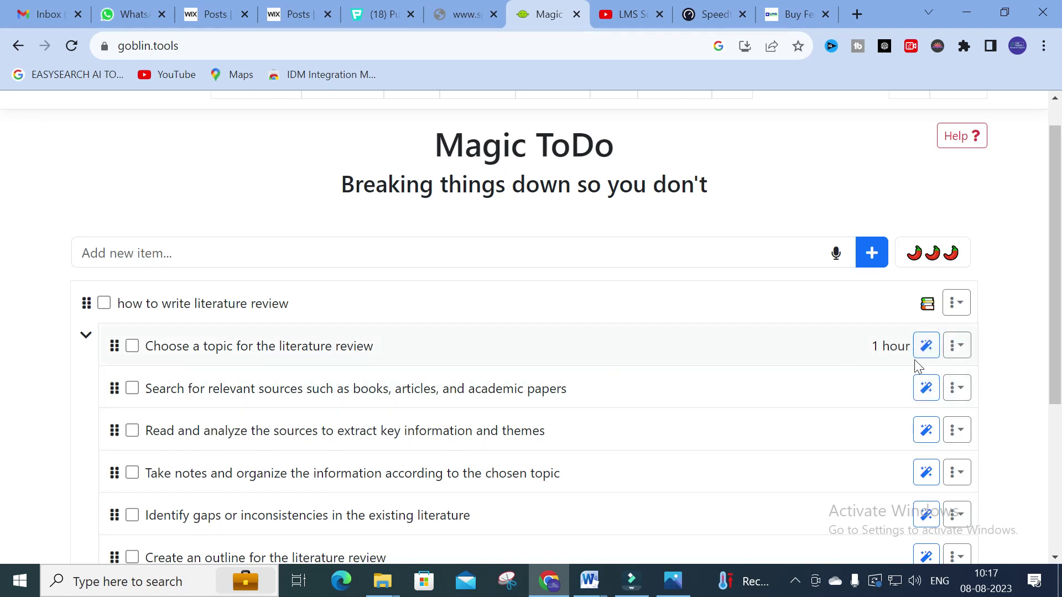
- Generate time estimates for the subtasks on searching for relevant sources and on reading and analyzing the sources
click(956, 387)
click(883, 436)
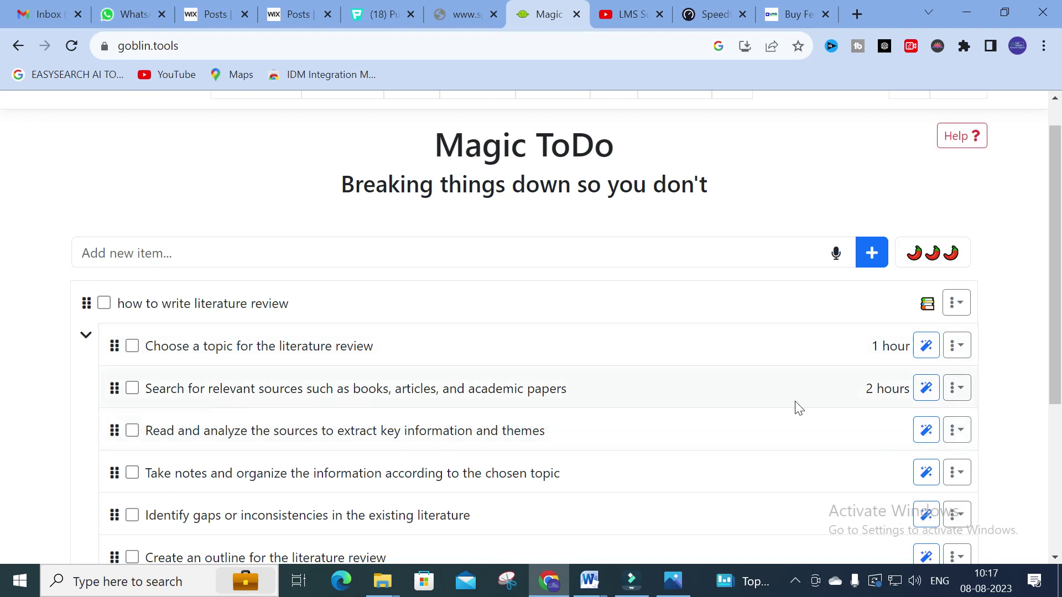
click(956, 388)
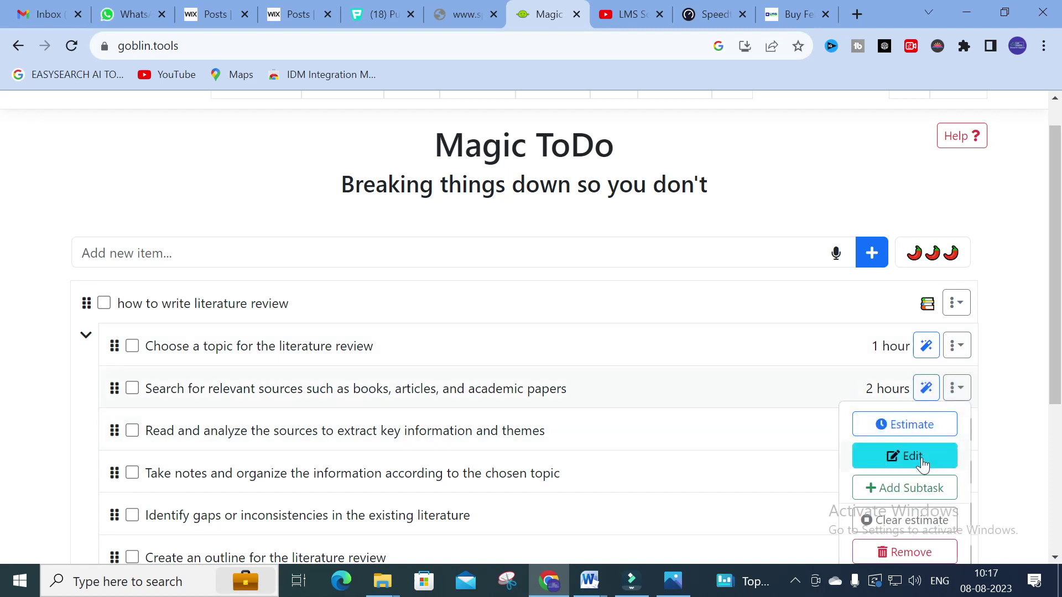
click(774, 423)
click(957, 431)
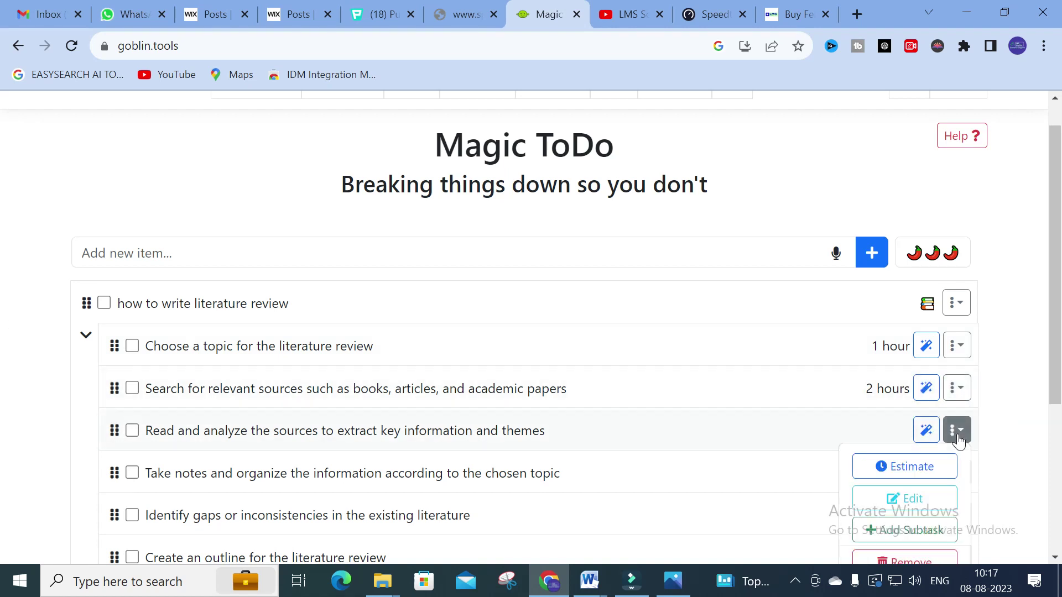
click(915, 467)
scroll(321, 423, down, 2)
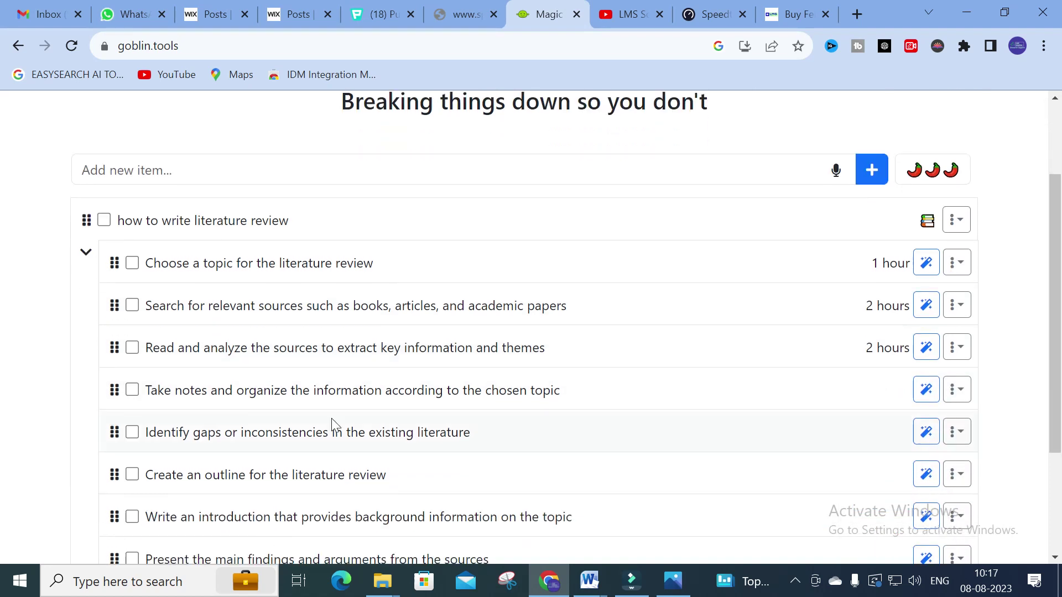
click(965, 397)
scroll(339, 409, up, 2)
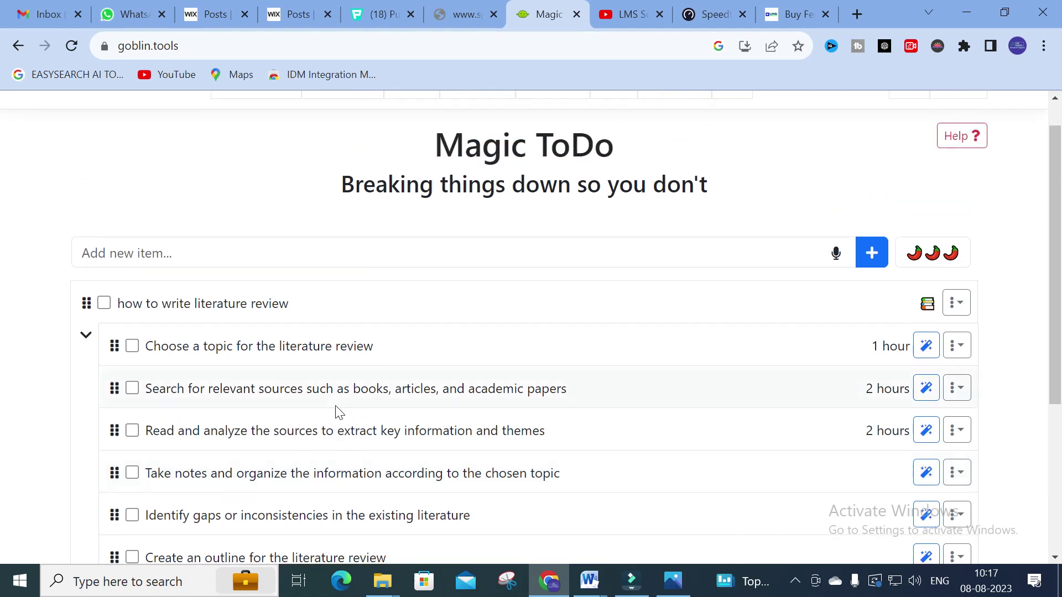
click(958, 474)
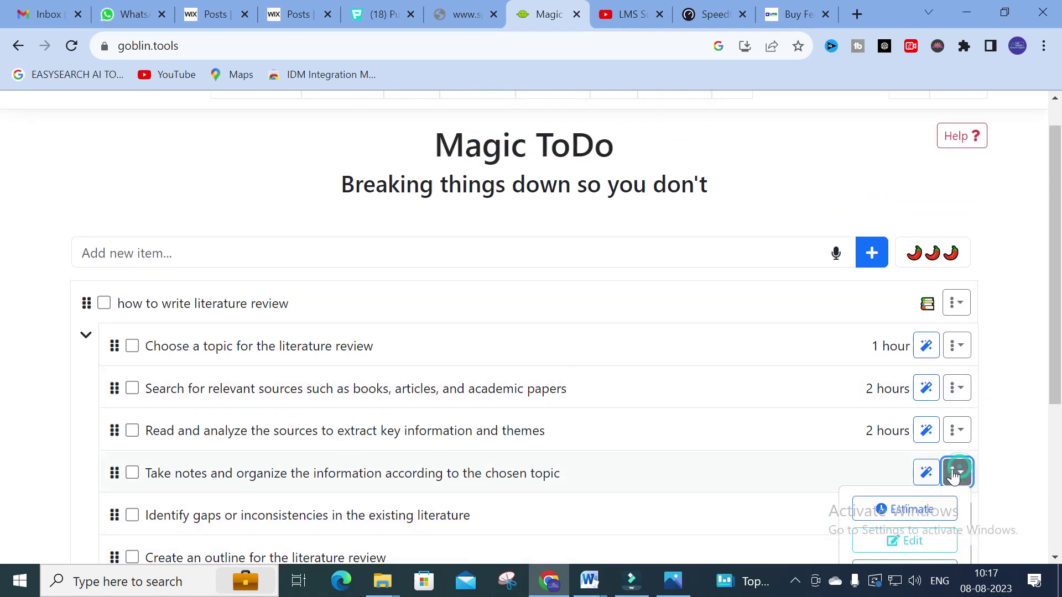
scroll(953, 472, down, 1)
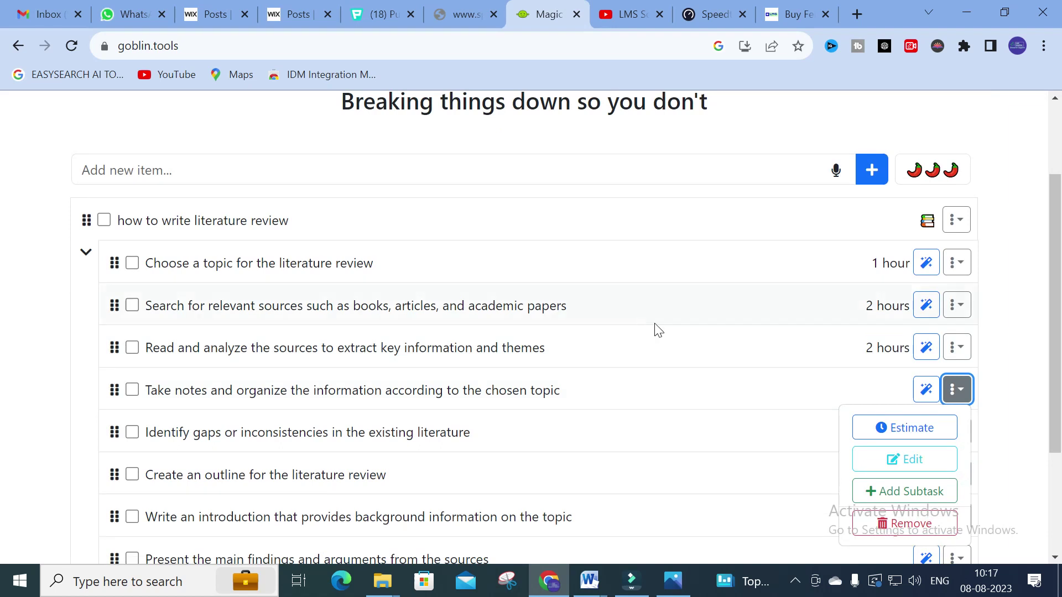
click(894, 495)
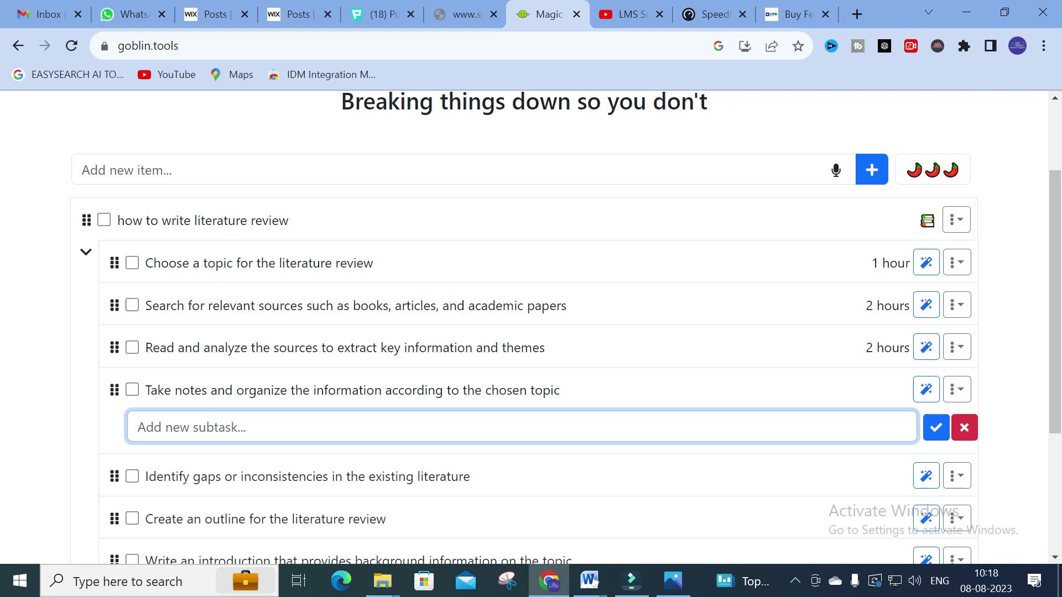
click(964, 428)
click(956, 389)
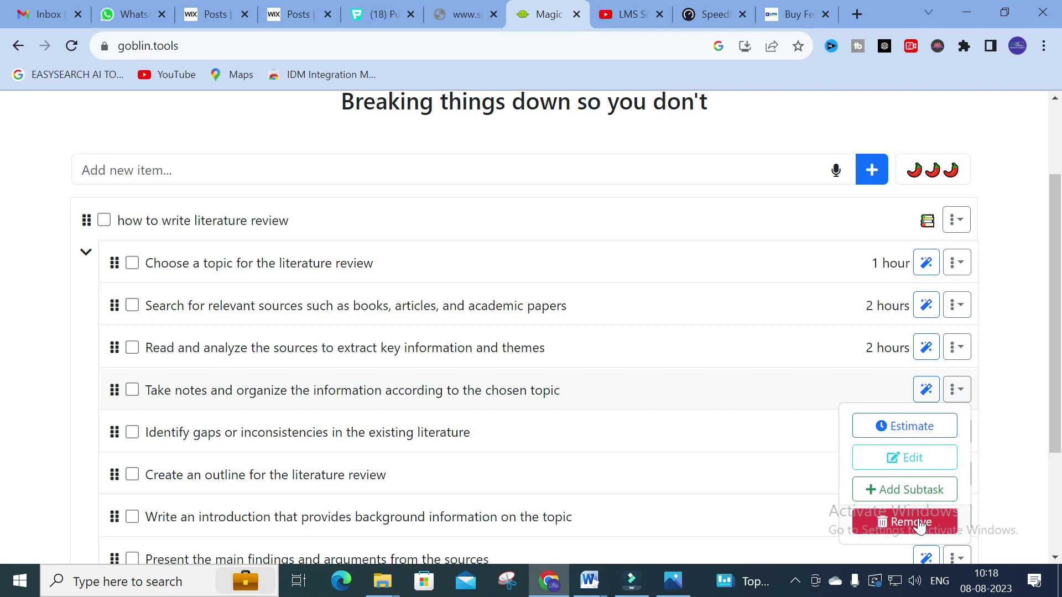
click(274, 416)
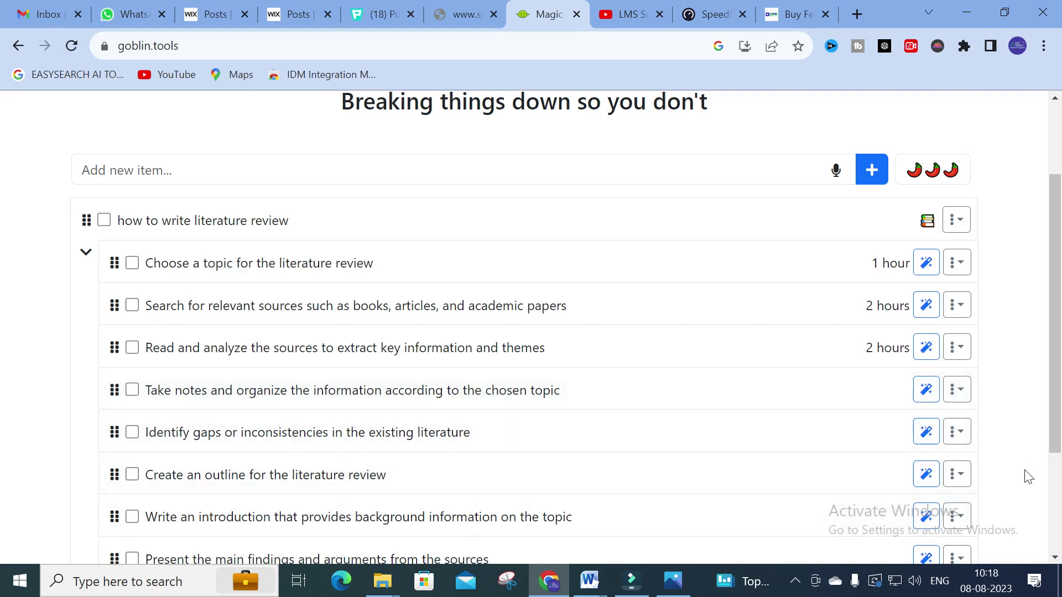
- Remove the subtask "Create an outline for the literature review" from the list
click(957, 474)
scroll(807, 453, down, 3)
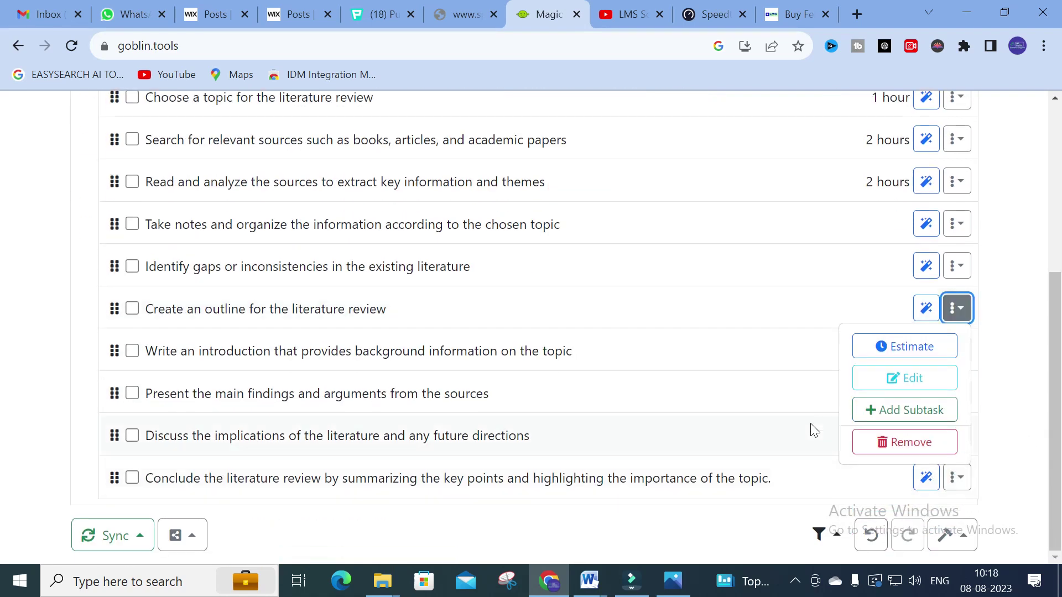
click(921, 437)
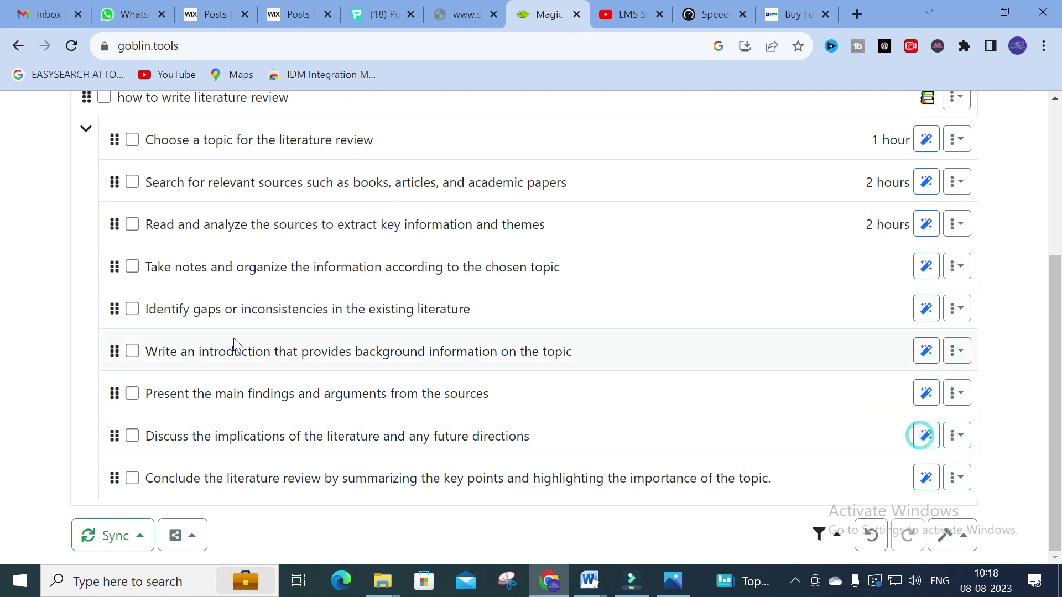
- Open the Formalizer tool and enter the "Art of Literature Review and Related Work" passage with its two bullet points as the source text
scroll(385, 363, up, 5)
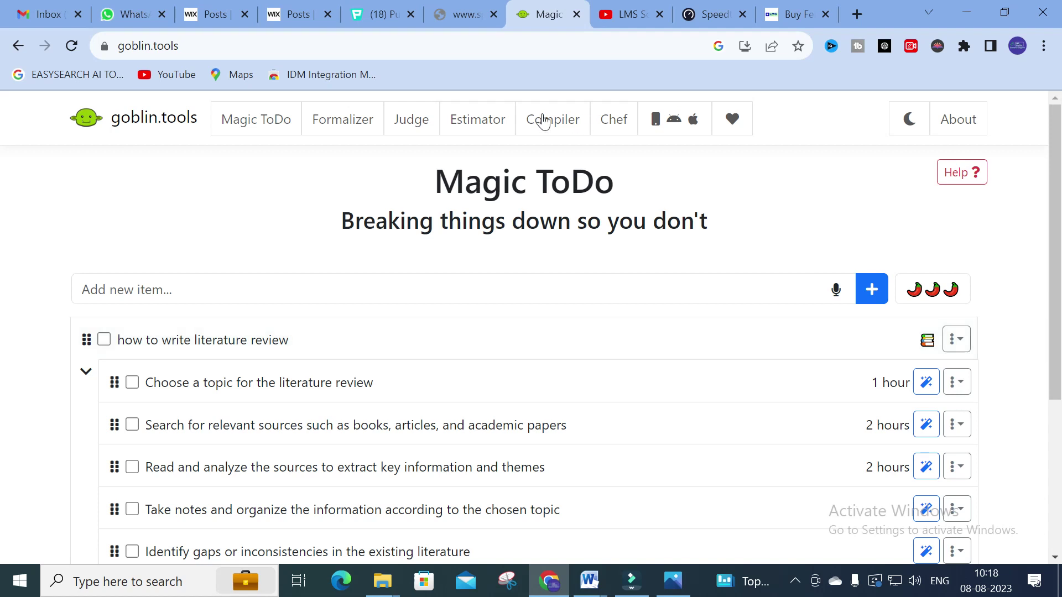
click(344, 126)
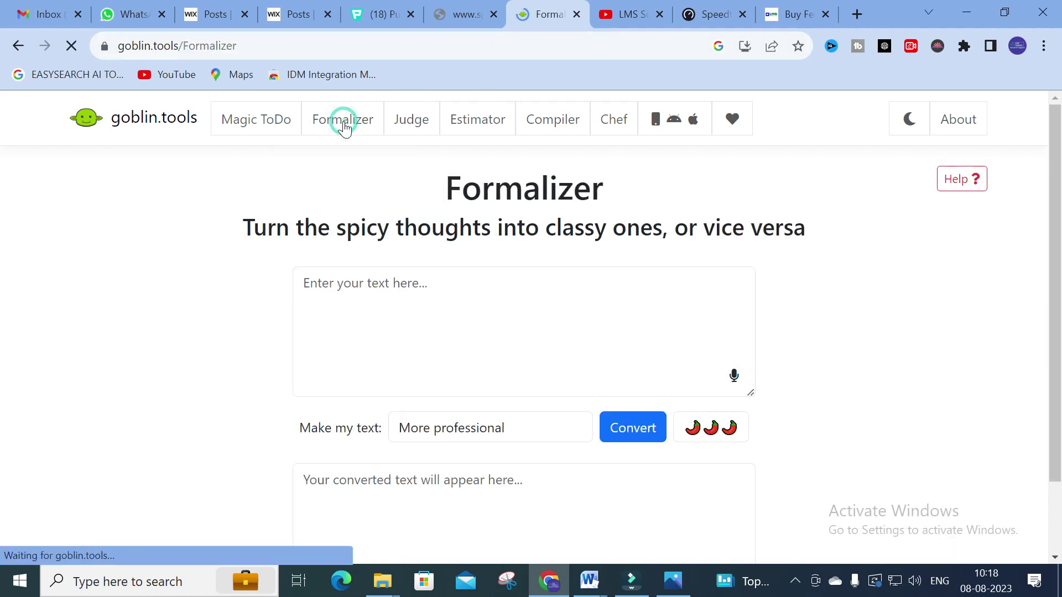
click(463, 294)
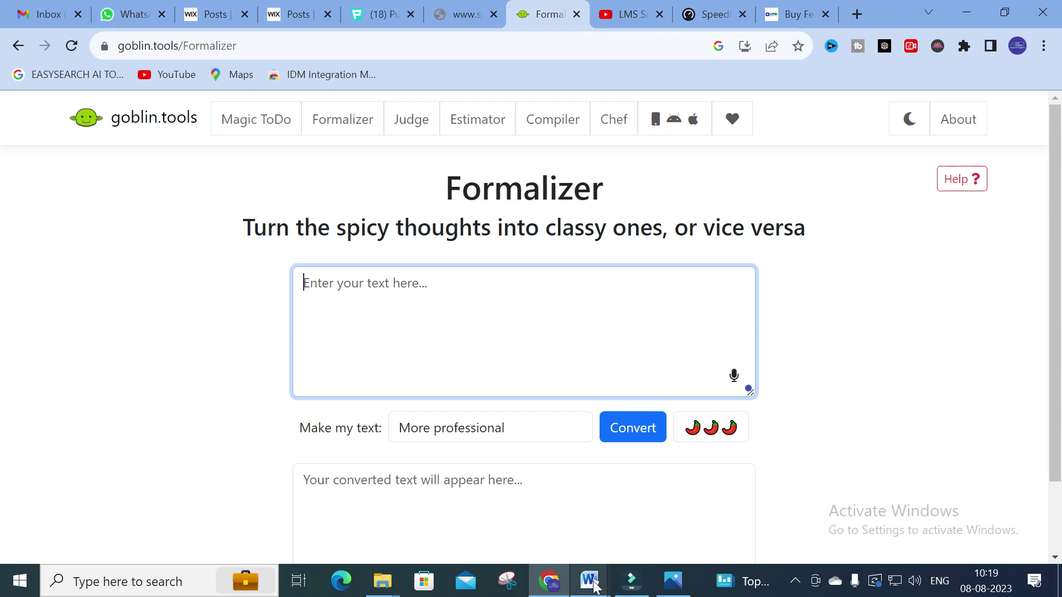
text(. Art of Literature Review and Related Work:    - Guidelines for conducting a comprehensive literature review to identify relevant research and related work.    - Best practices for synthesizing and critically evaluating existing literature to position the paper's contribution within the field.)
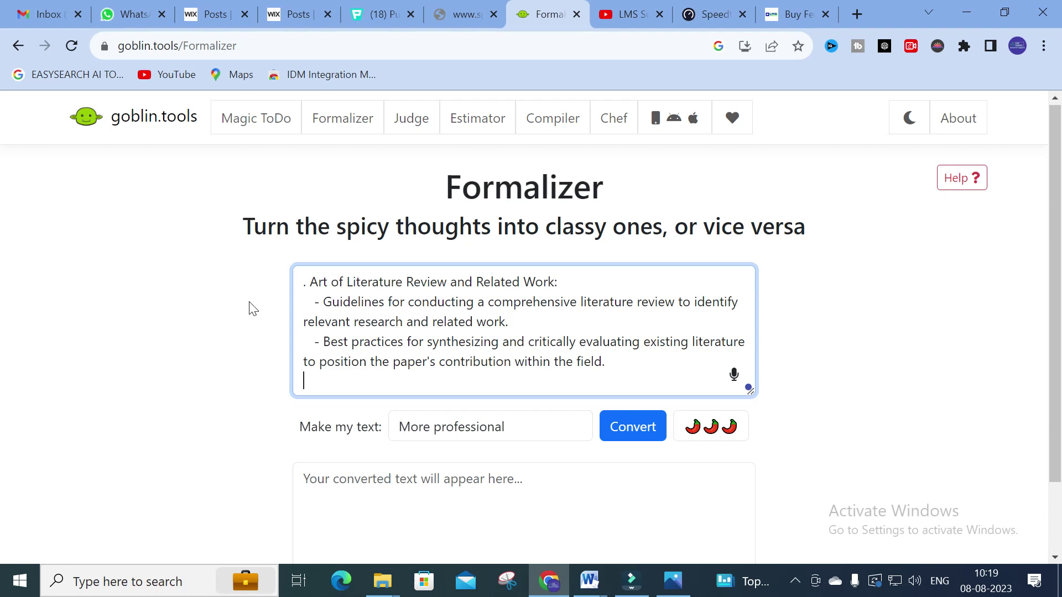
- Look through the available rewriting styles and lower the Formalizer's spiciness level to two chilies
scroll(249, 308, down, 1)
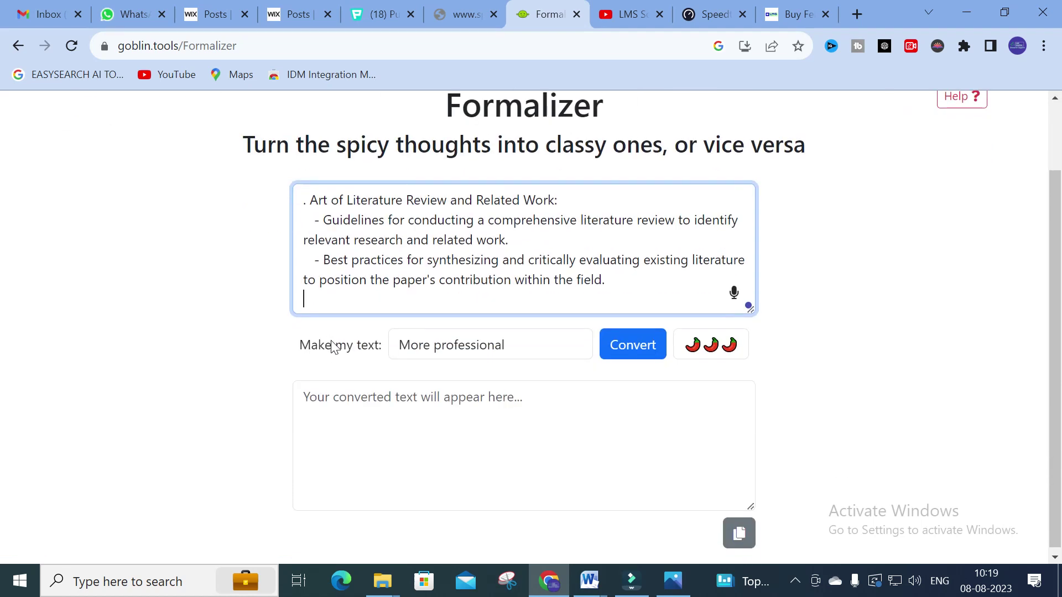
click(462, 348)
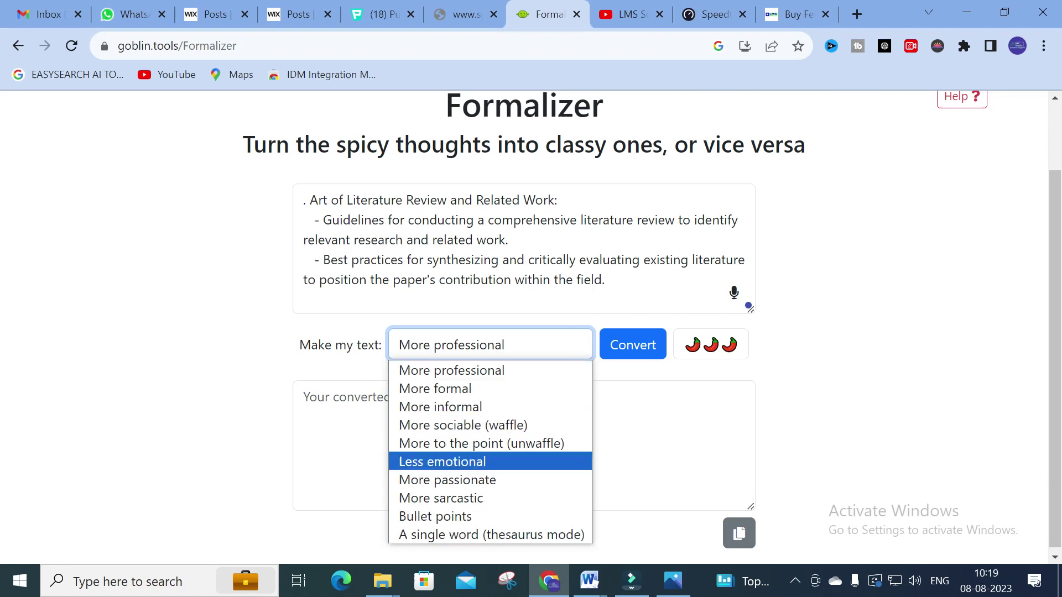
click(636, 404)
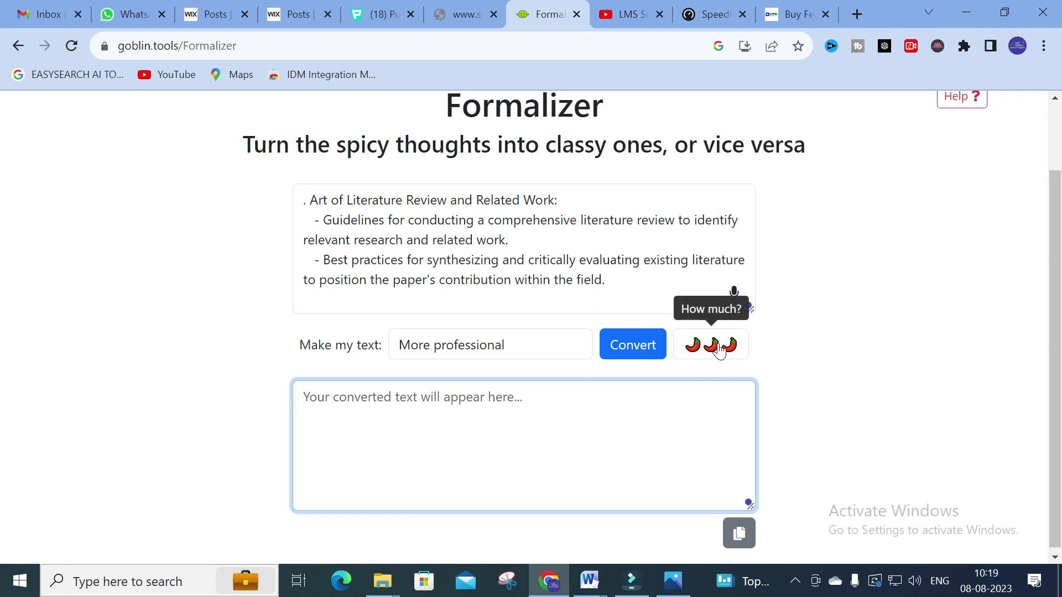
click(718, 351)
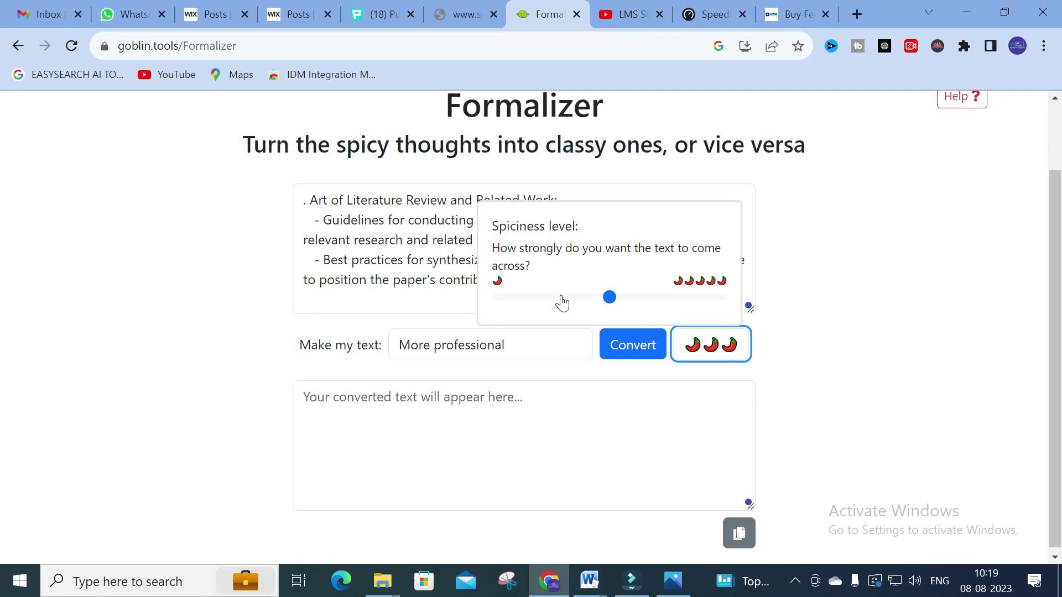
drag(610, 298, 539, 298)
click(830, 290)
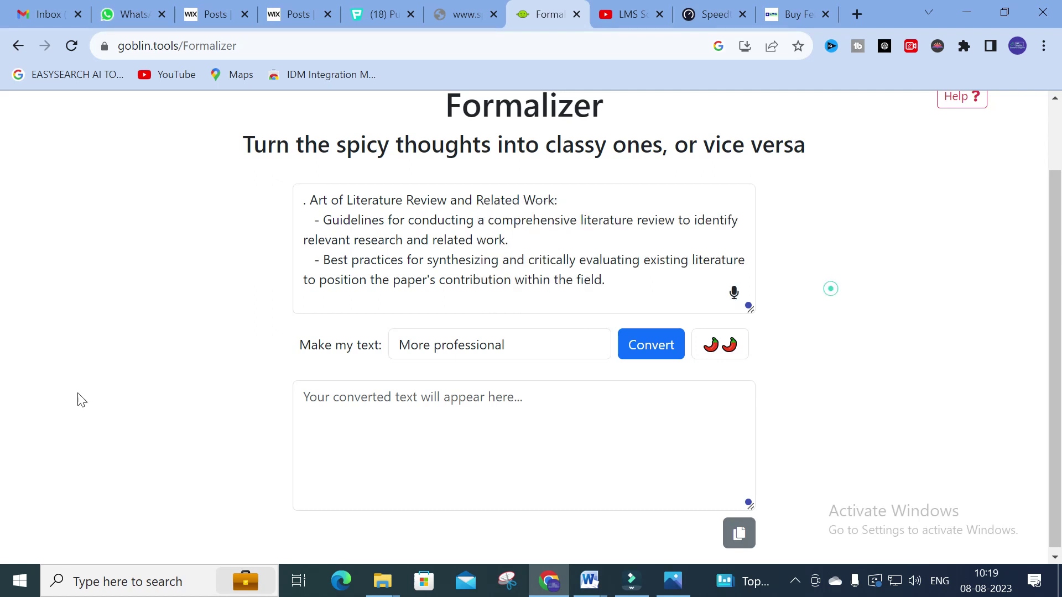
- Convert the literature review passage using the "More formal" style and read the rewritten text from its beginning
click(506, 349)
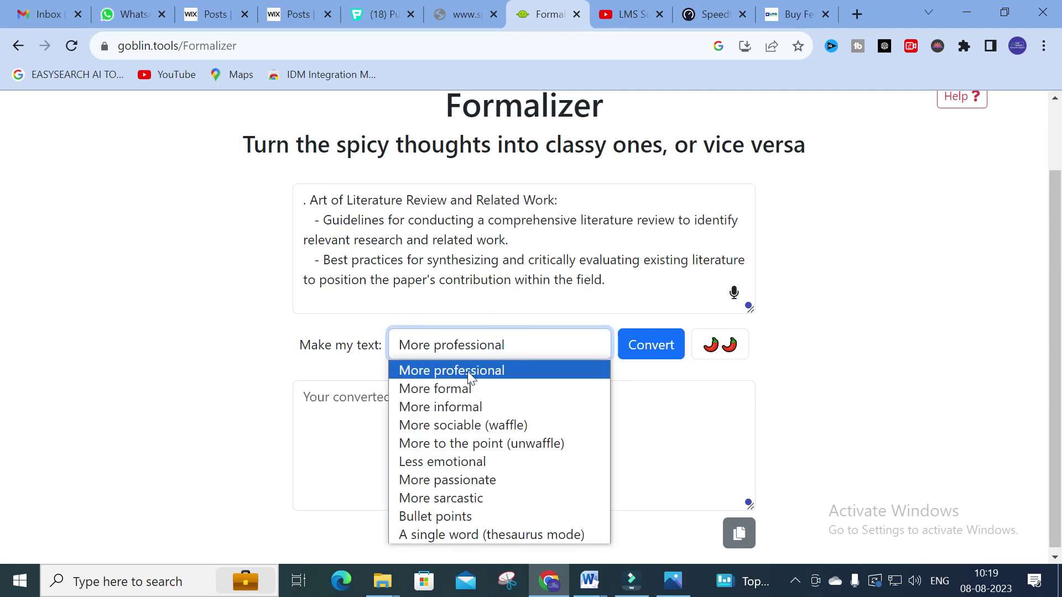
click(459, 389)
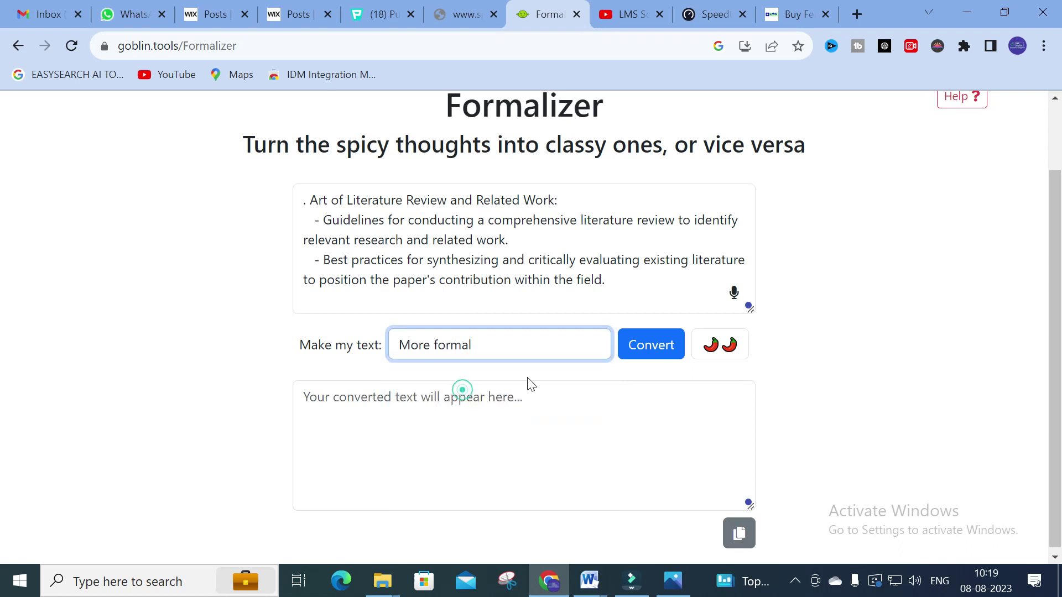
click(654, 342)
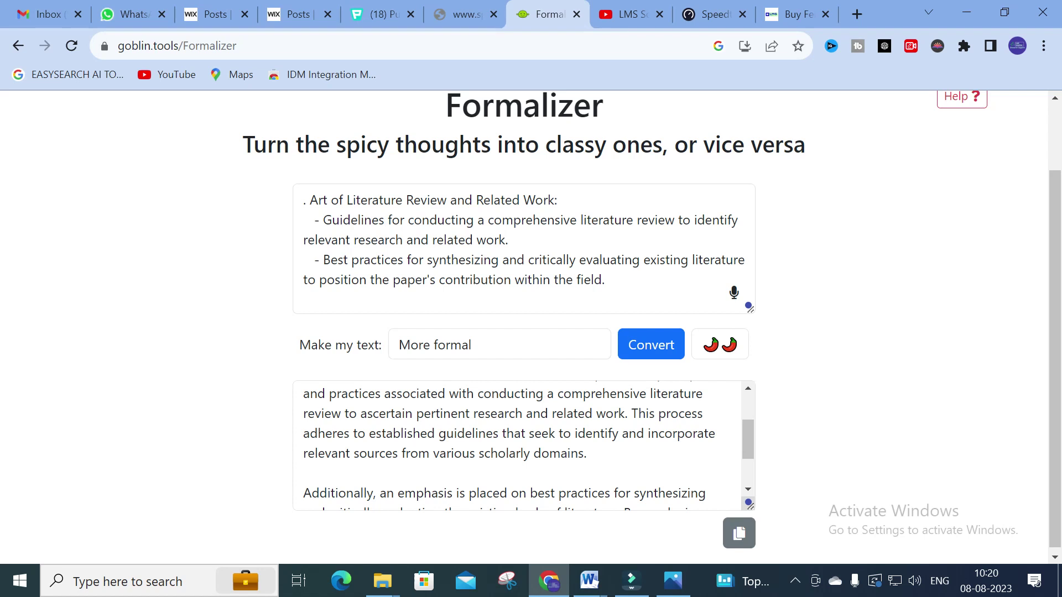
scroll(517, 445, up, 2)
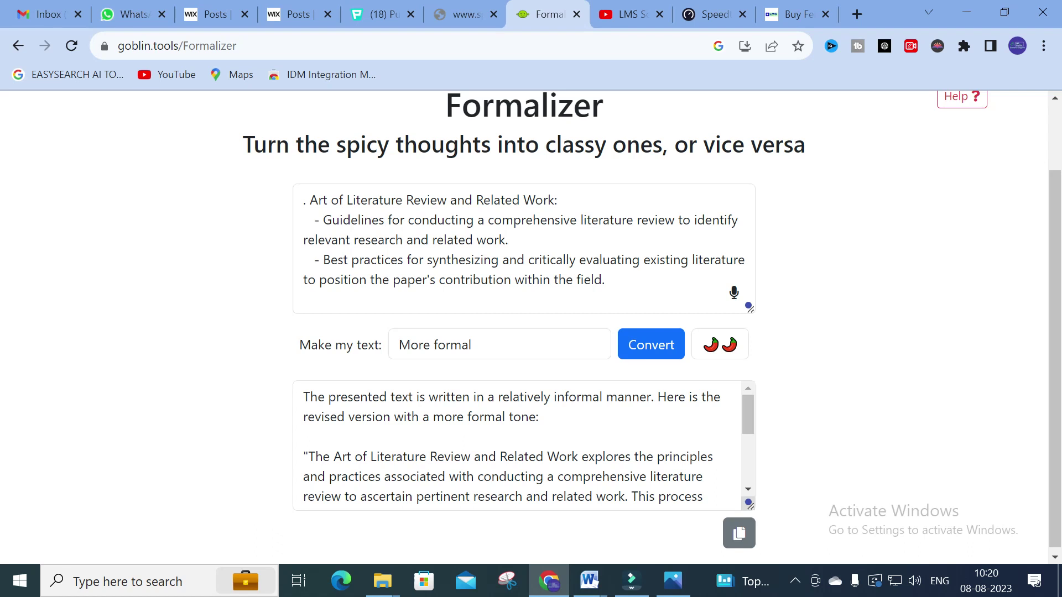
- Convert the same passage using the "A single word (thesaurus mode)" style and highlight the converted text
click(470, 348)
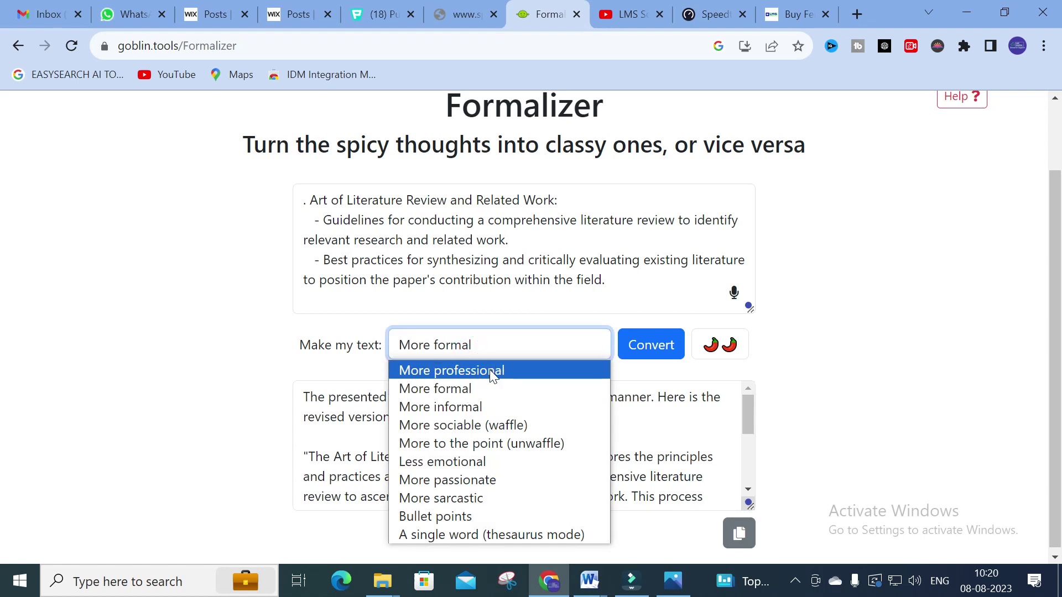
click(452, 535)
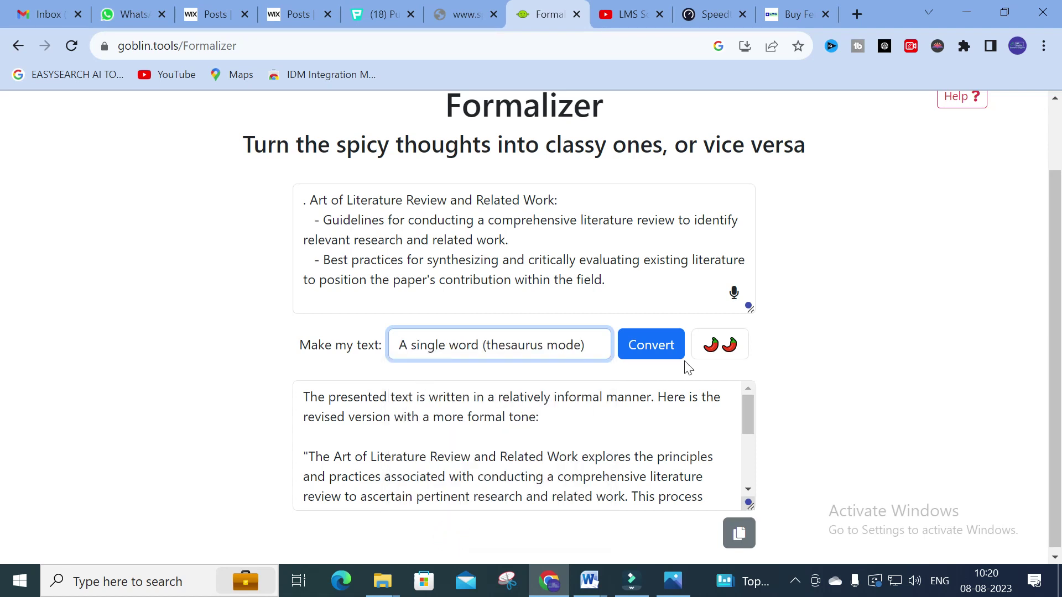
click(668, 348)
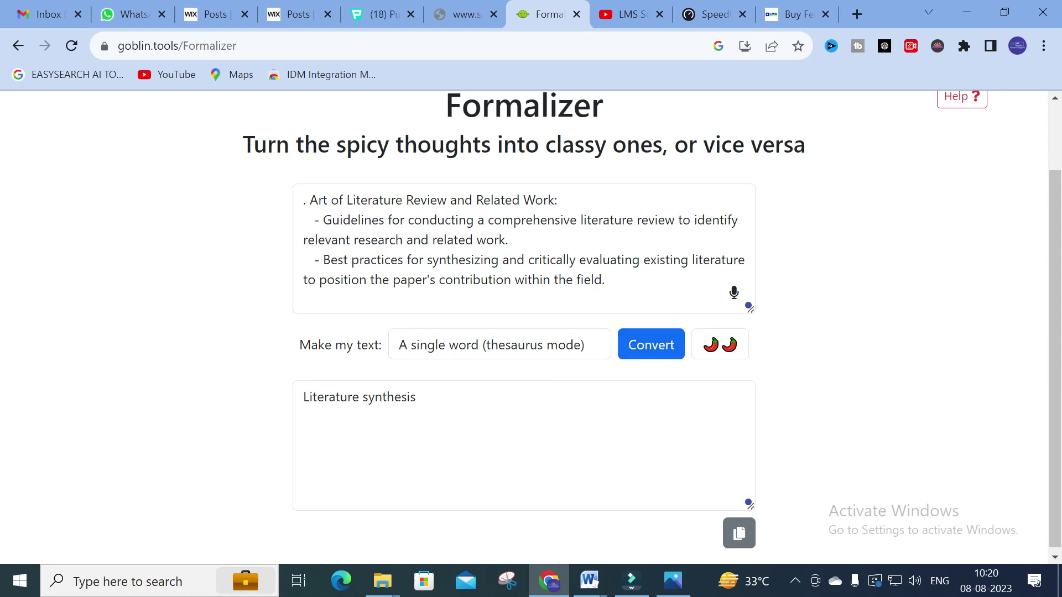
drag(308, 200, 605, 280)
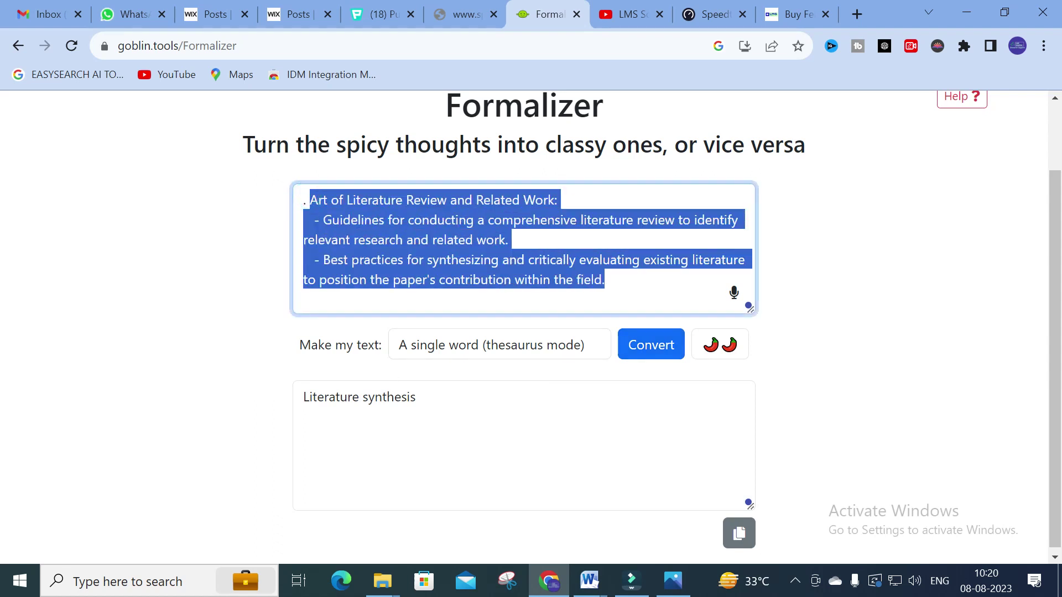
drag(436, 397, 243, 398)
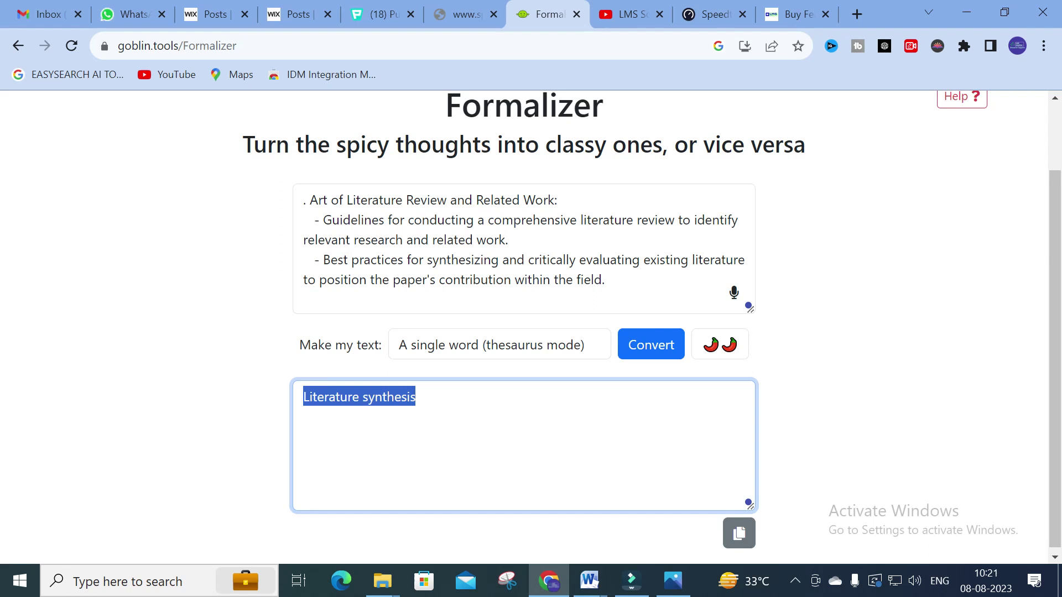
scroll(541, 268, up, 2)
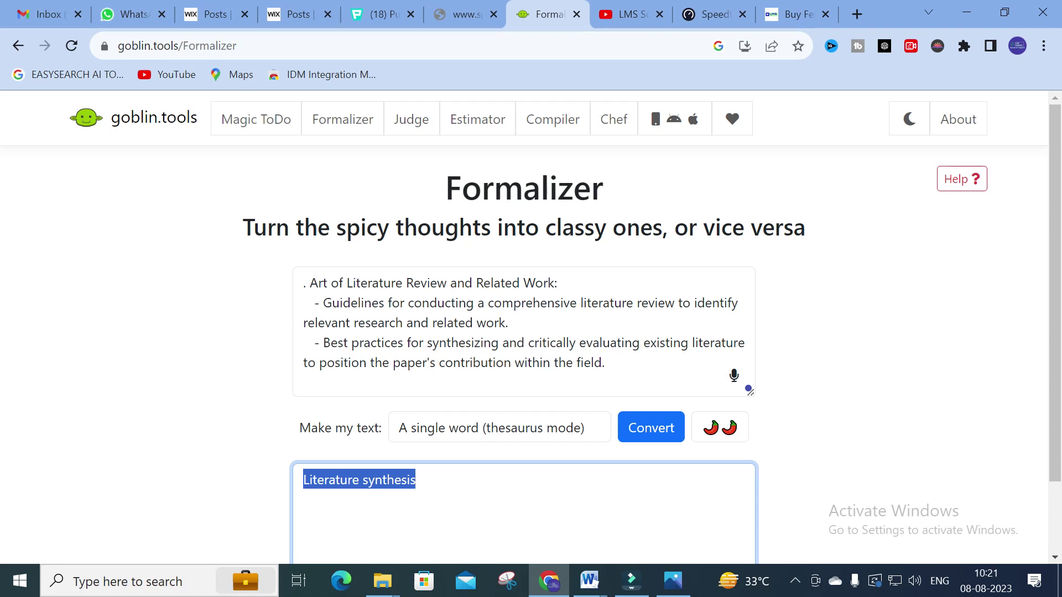
- Have the Judge tool assess the tone of the "Art of Literature Review and Related Work" passage and read its full assessment
click(411, 119)
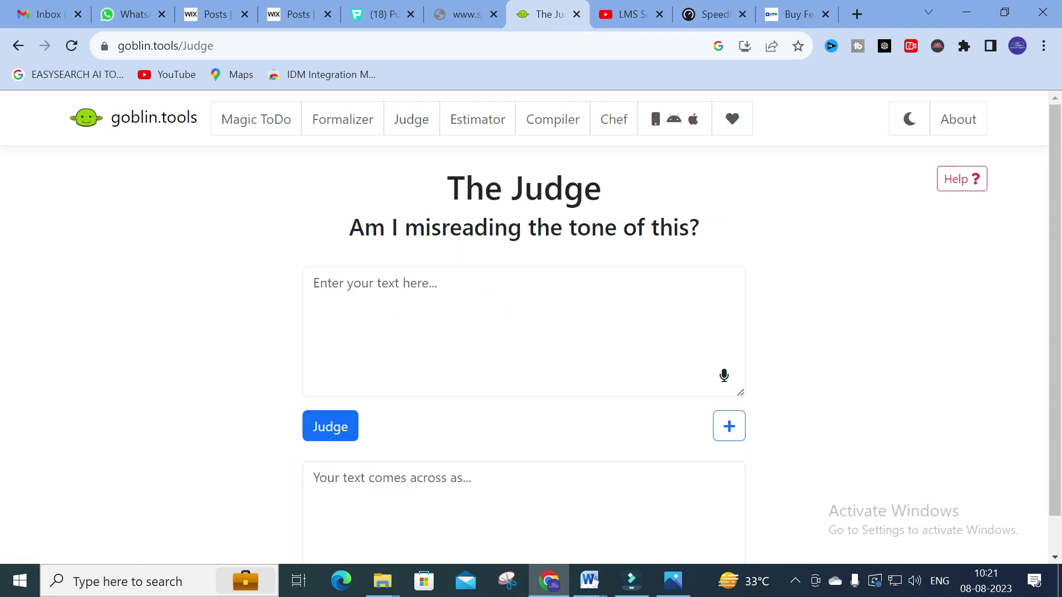
click(419, 296)
text(. Art of Literature Review and Related Work:    - Guidelines for conducting a comprehensive literature review to identify relevant research and related work.    - Best practices for synthesizing and critically evaluating existing literature to position the paper's contribution within the field.)
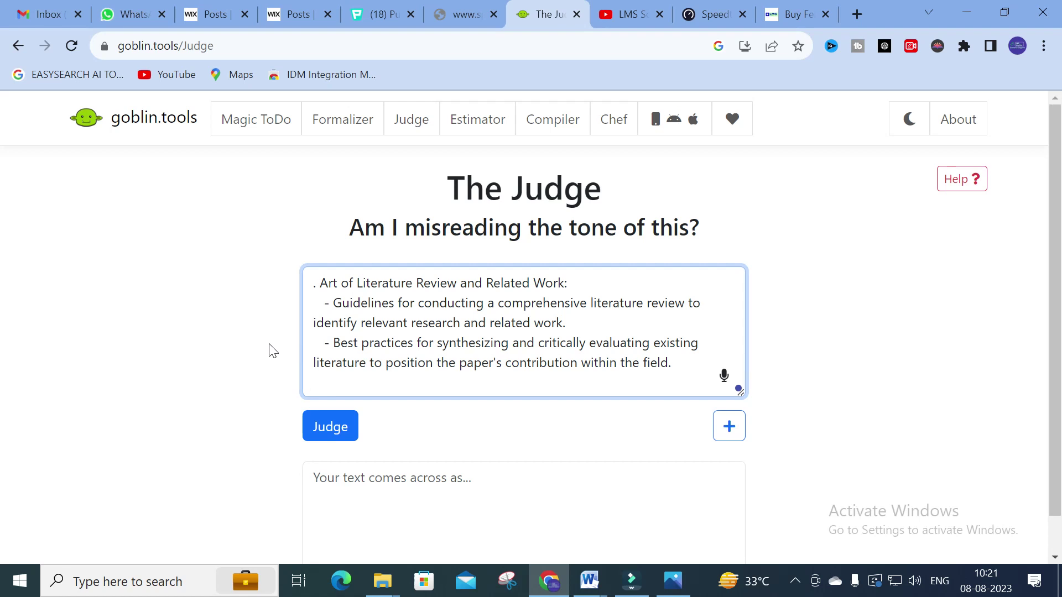
click(327, 437)
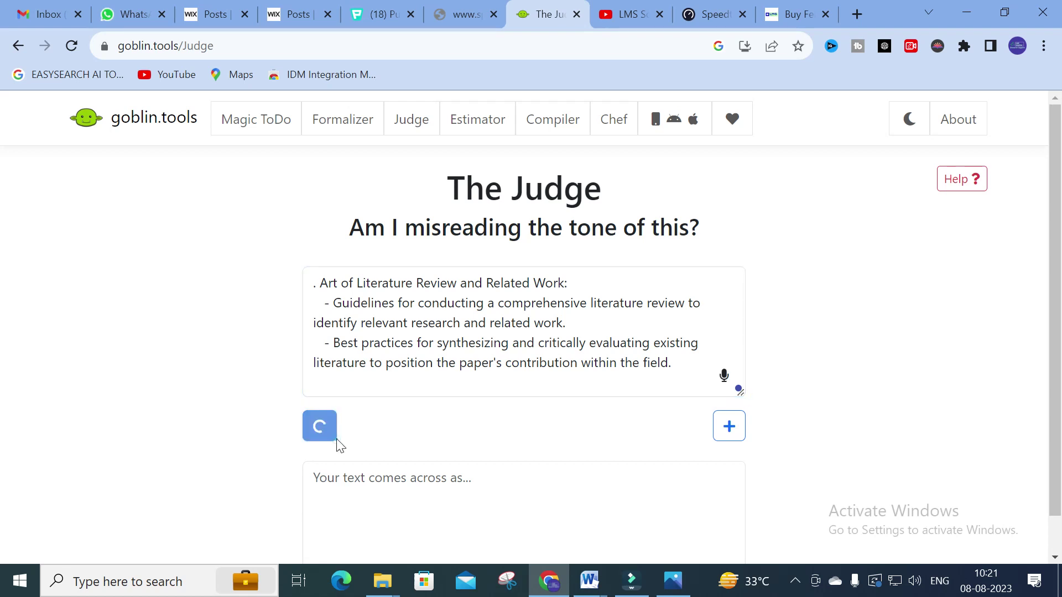
scroll(220, 392, down, 1)
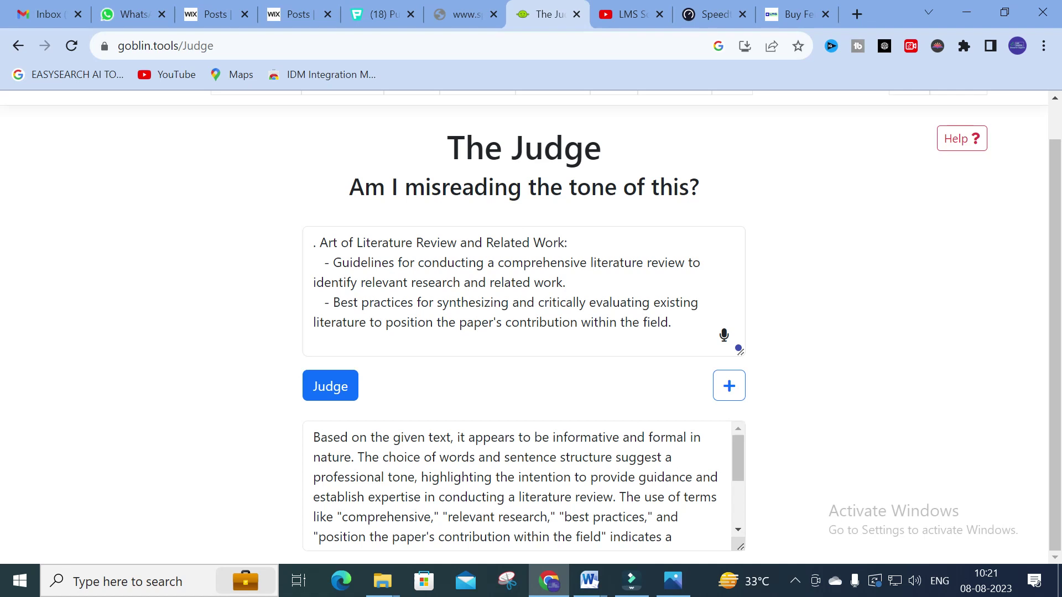
scroll(520, 485, down, 2)
scroll(520, 485, up, 2)
scroll(520, 485, down, 3)
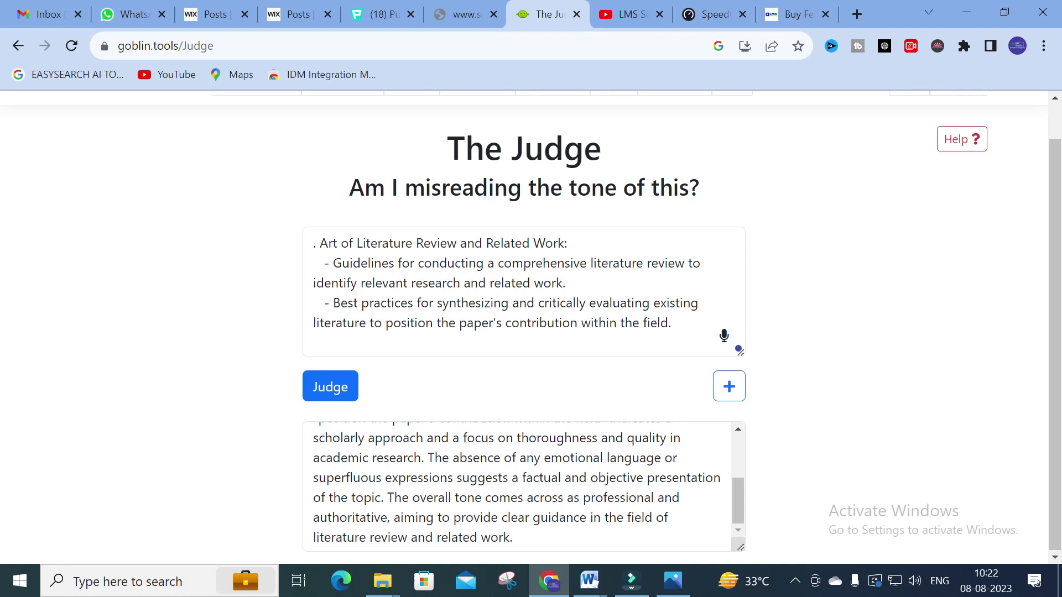
scroll(545, 360, up, 1)
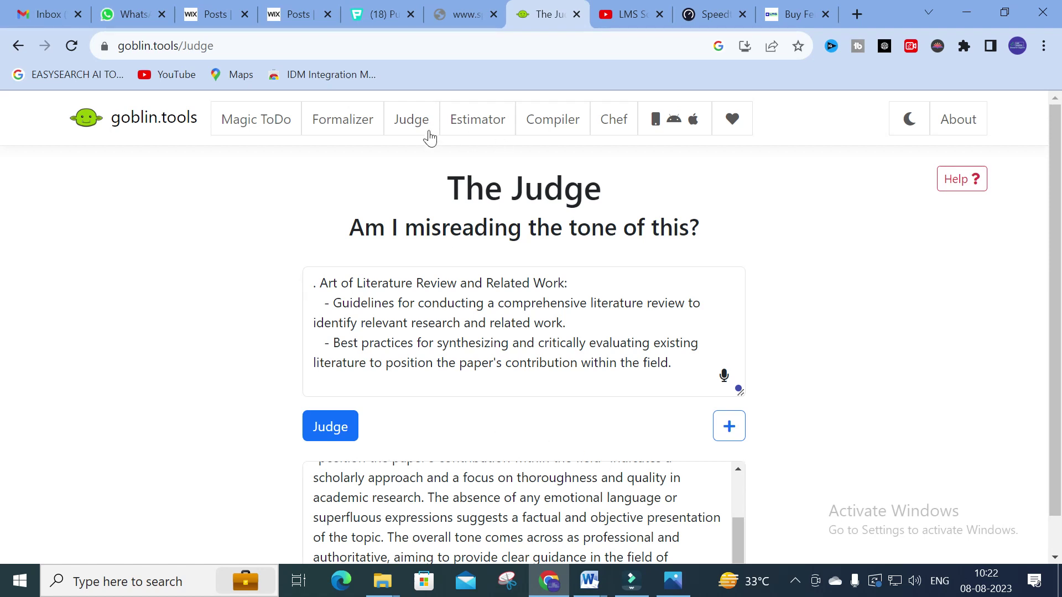
- Generate a time estimate for the "Art of Literature Review and Related Work" passage in the Estimator tool and highlight the estimate
click(482, 119)
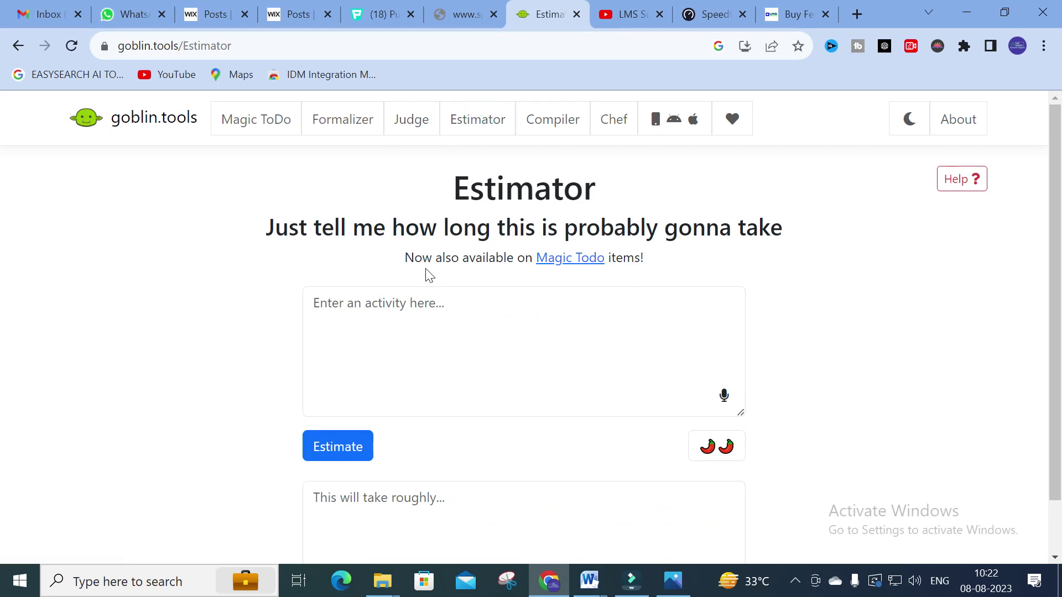
click(445, 309)
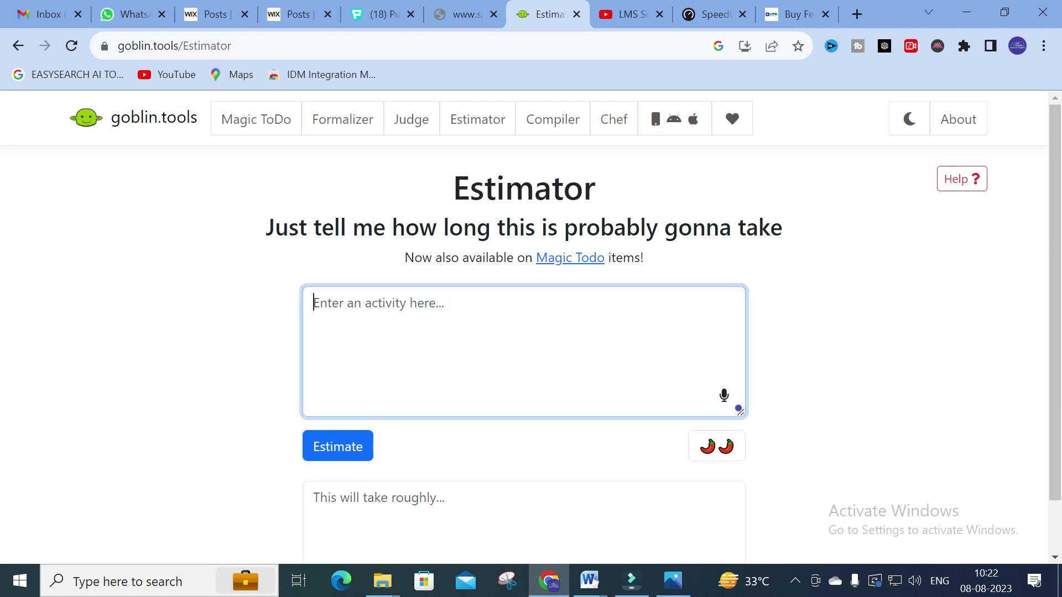
text(. Art of Literature Review and Related Work:    - Guidelines for conducting a comprehensive literature review to identify relevant research and related work.    - Best practices for synthesizing and critically evaluating existing literature to position the paper's contribution within the field.)
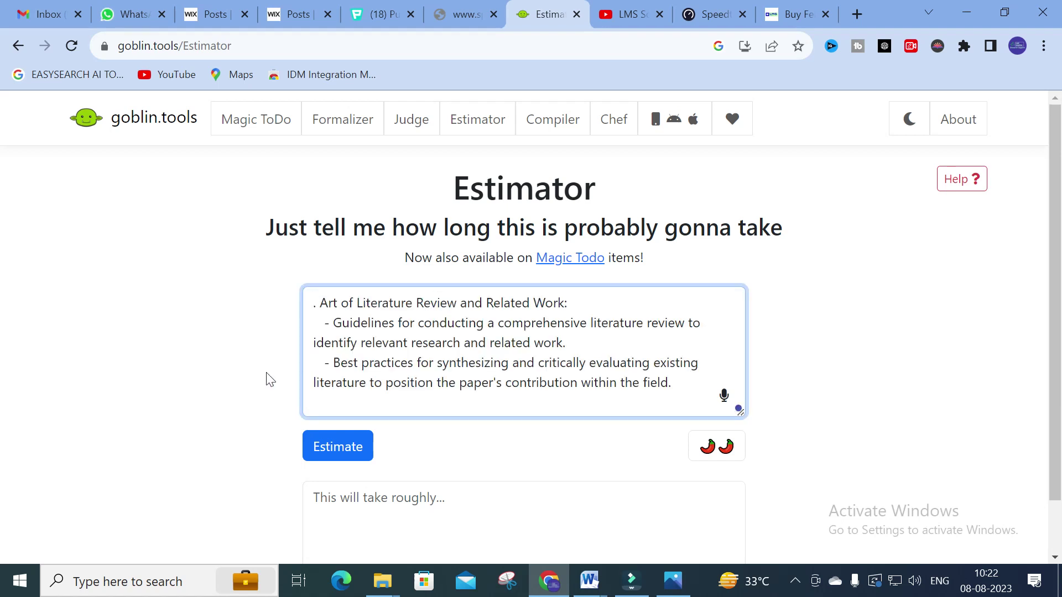
scroll(268, 376, down, 1)
click(348, 387)
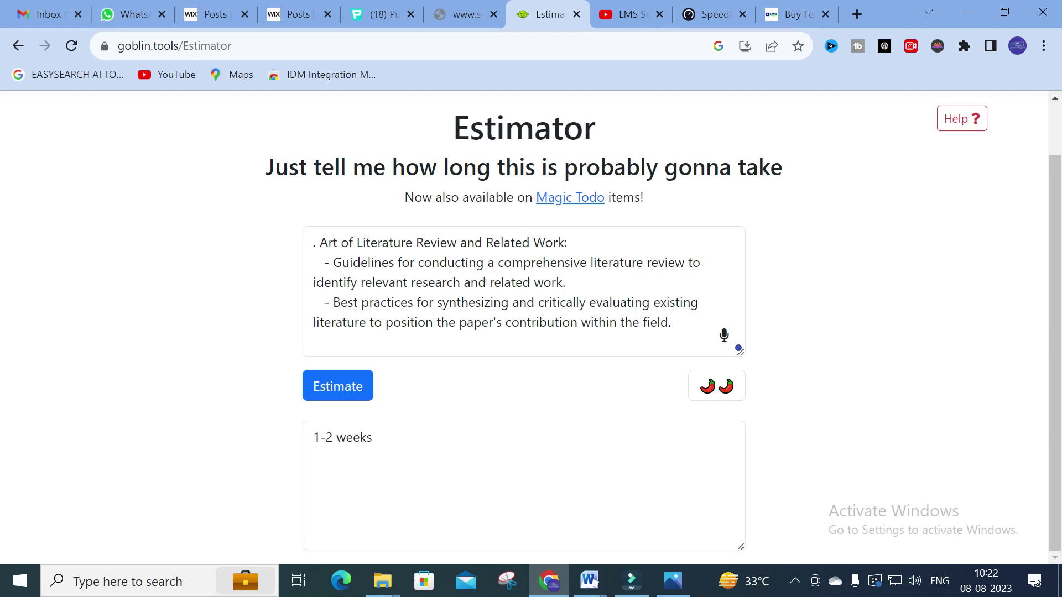
drag(386, 443, 221, 434)
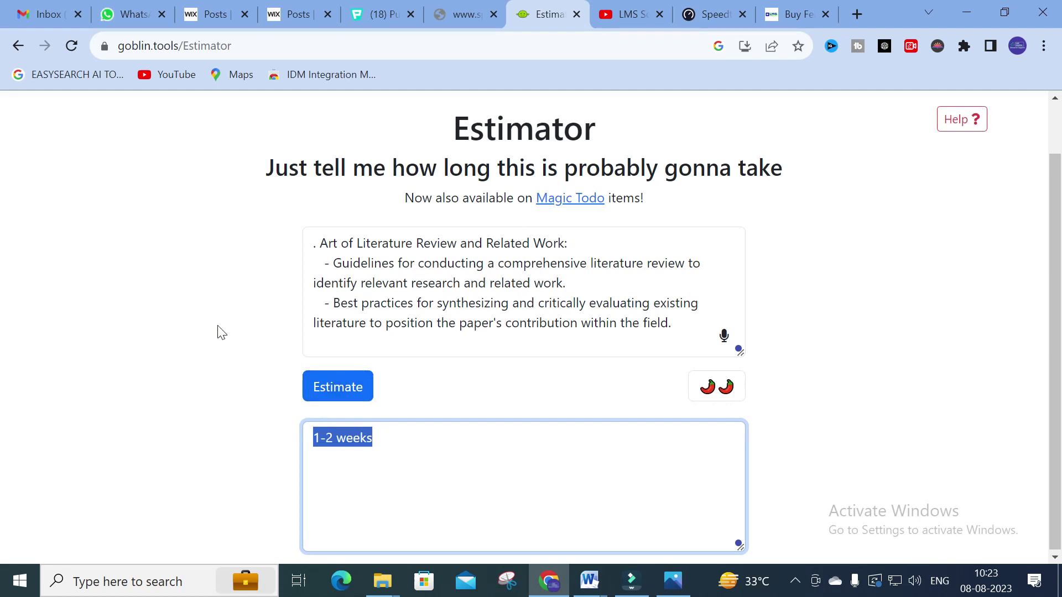
scroll(221, 332, up, 1)
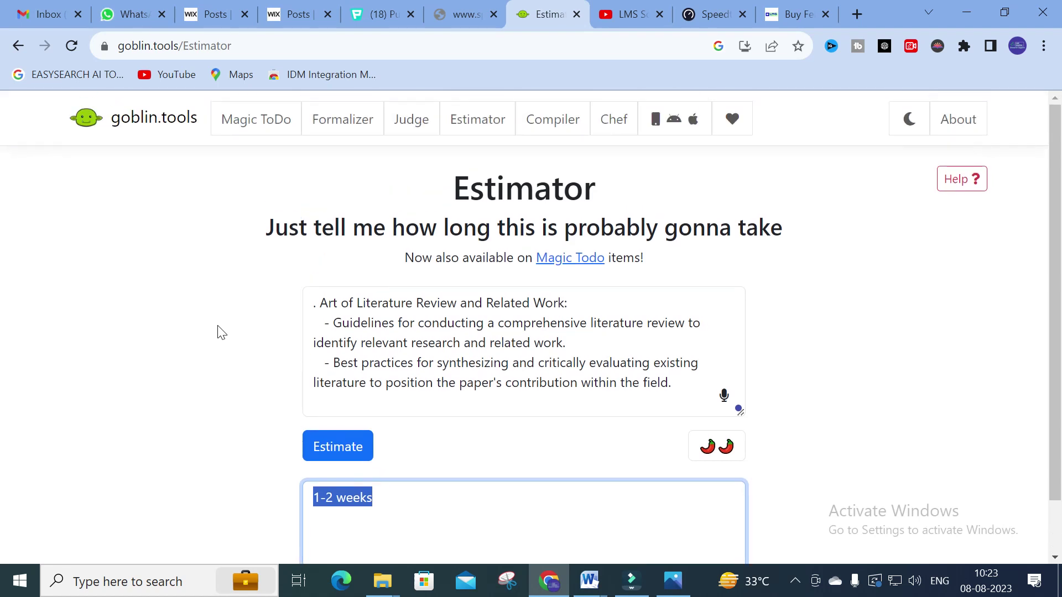
- Turn the "Art of Literature Review and Related Work" passage into a task list with the Compiler tool and review the tasks
click(543, 122)
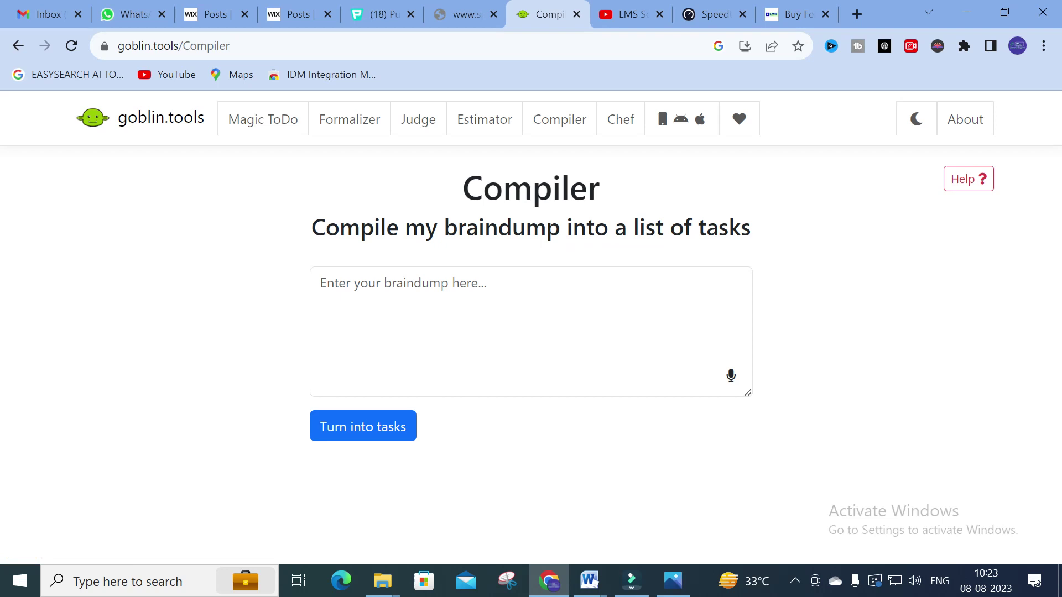
click(745, 389)
text(. Art of Literature Review and Related Work:    - Guidelines for conducting a comprehensive literature review to identify relevant research and related work.    - Best practices for synthesizing and critically evaluating existing literature to position the paper's contribution within the field.)
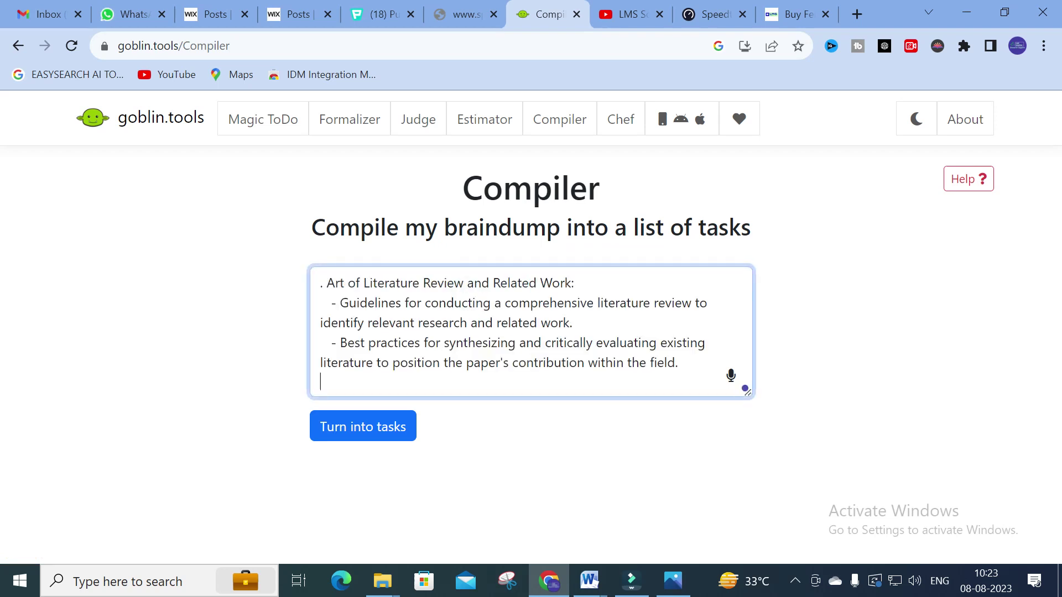
click(363, 428)
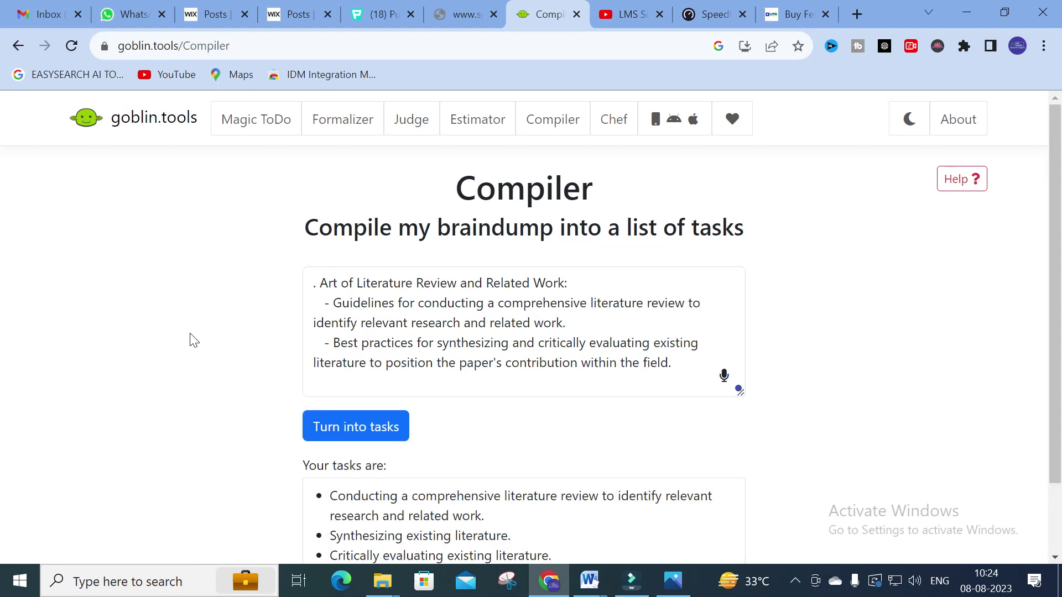
scroll(189, 337, down, 1)
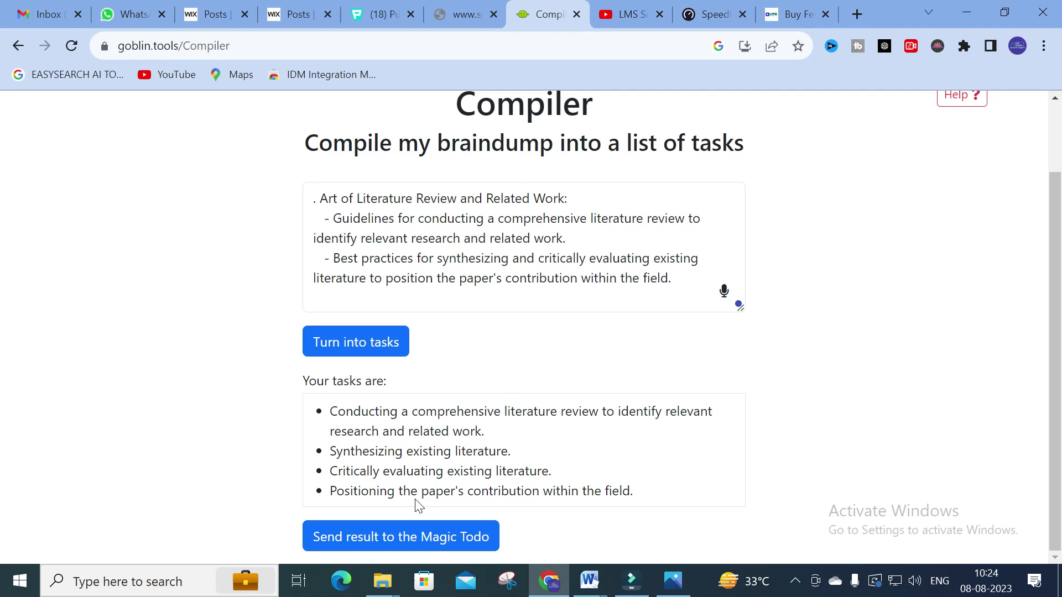
scroll(418, 505, up, 2)
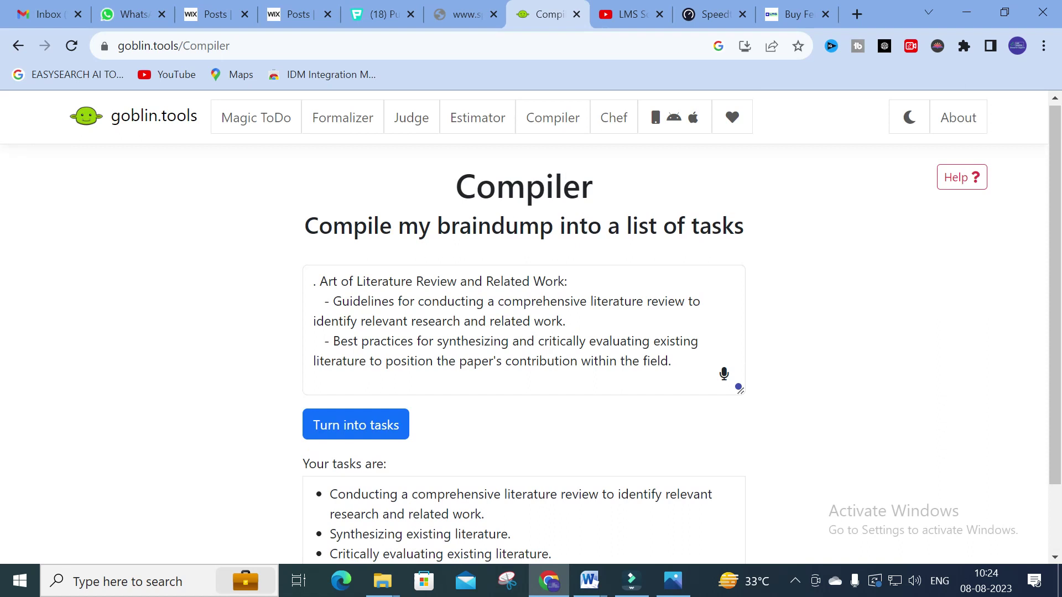
scroll(393, 490, down, 2)
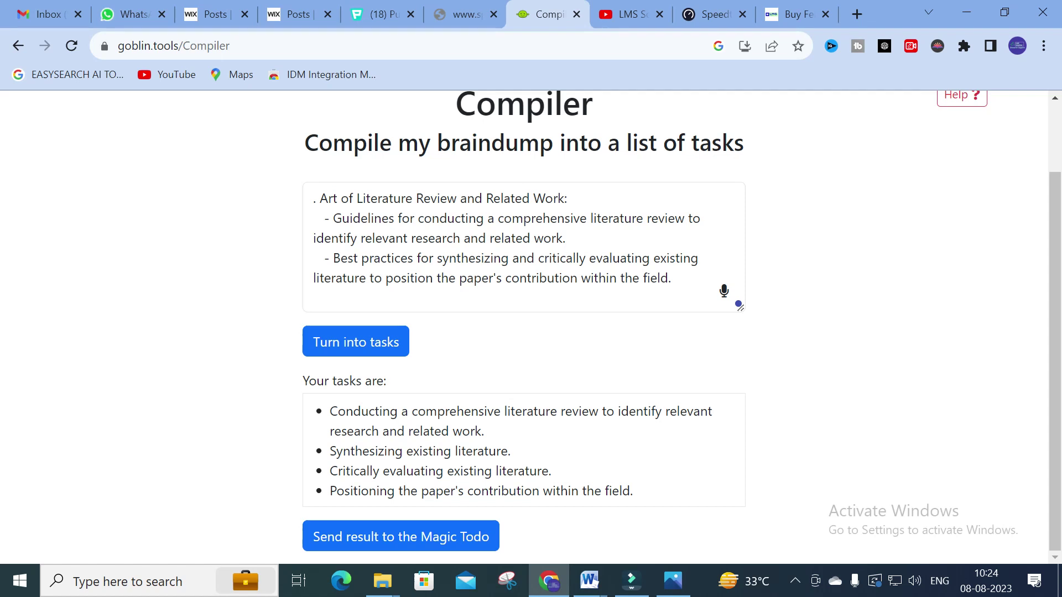
scroll(524, 326, up, 2)
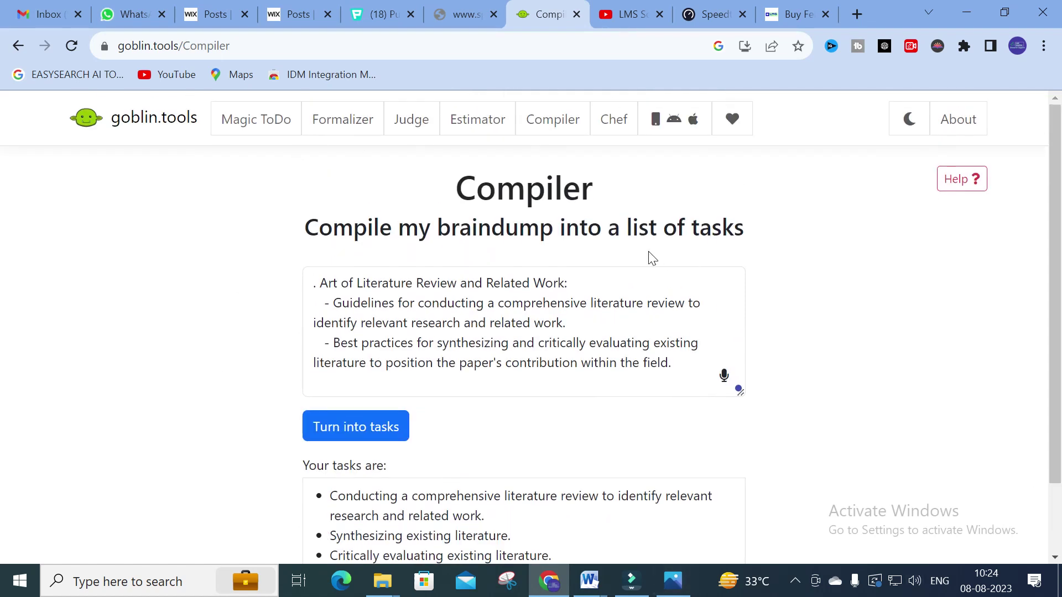
- Open the Chef tool for suggesting meals from available ingredients
click(618, 126)
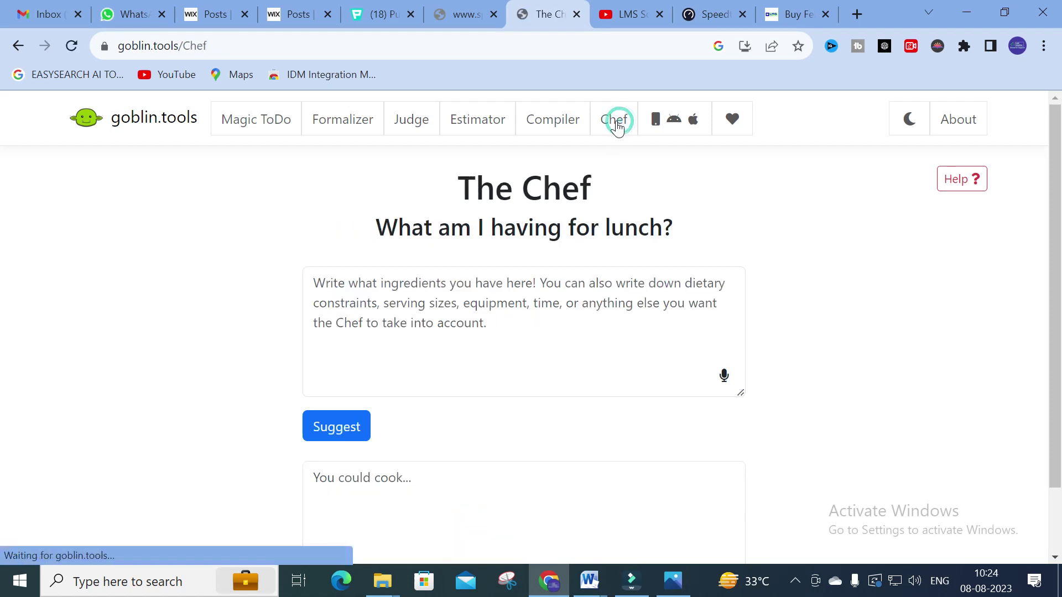